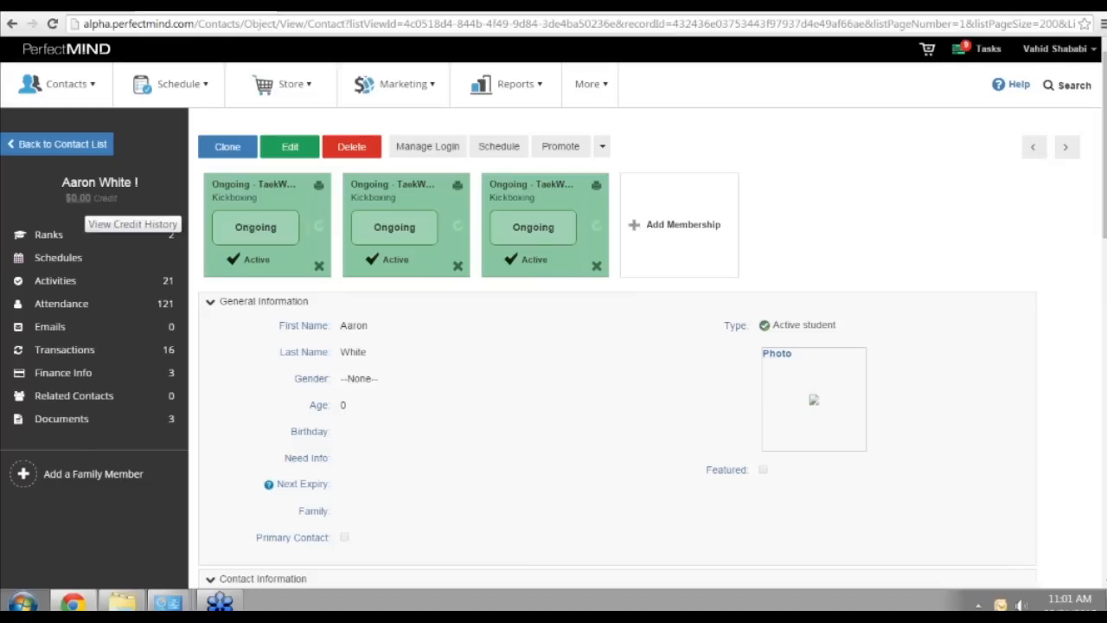
# Start a credit purchase from the contact's credit history and set the credit price to 50.
pyautogui.click(90, 197)
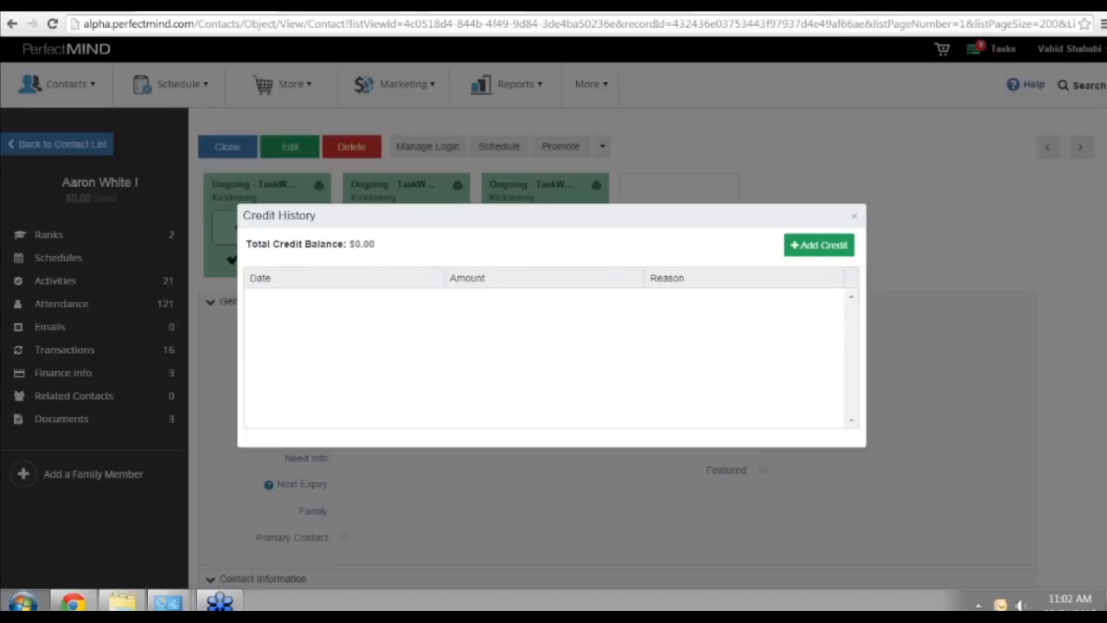
pyautogui.click(818, 245)
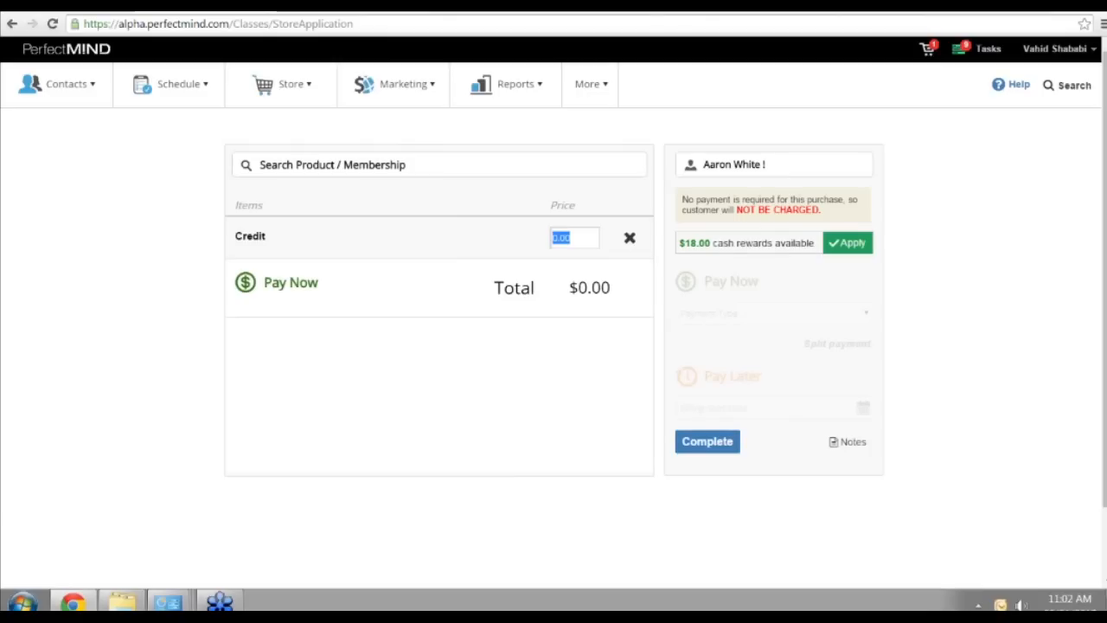
pyautogui.click(570, 237)
pyautogui.write('50')
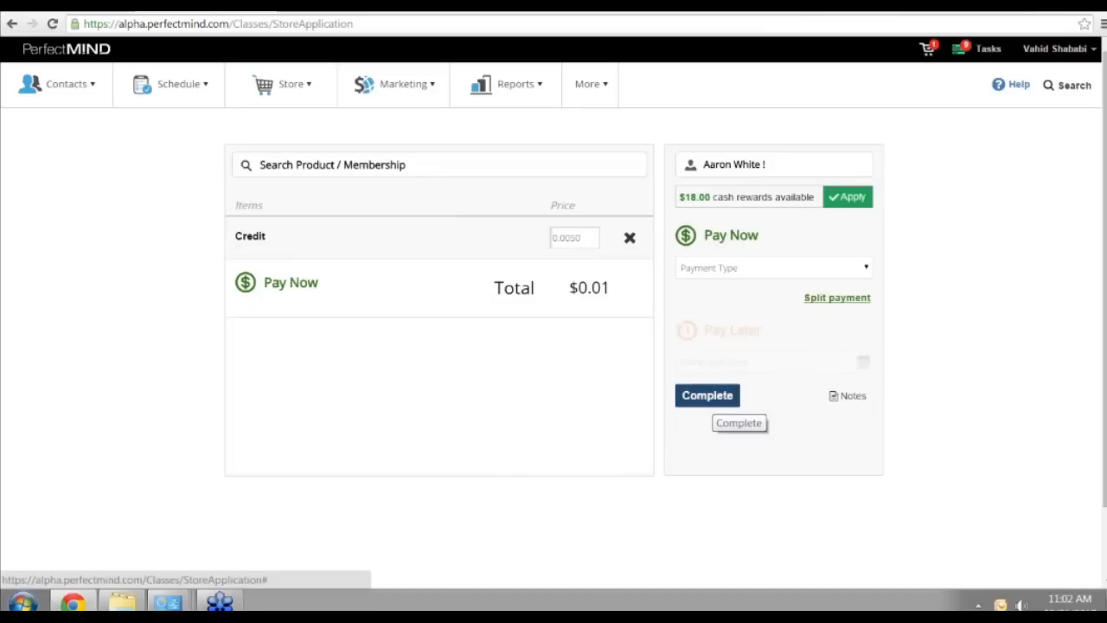
pyautogui.press('BackSpace')
pyautogui.press('BackSpace')
pyautogui.press('BackSpace')
pyautogui.press('BackSpace')
pyautogui.press('BackSpace')
pyautogui.press('BackSpace')
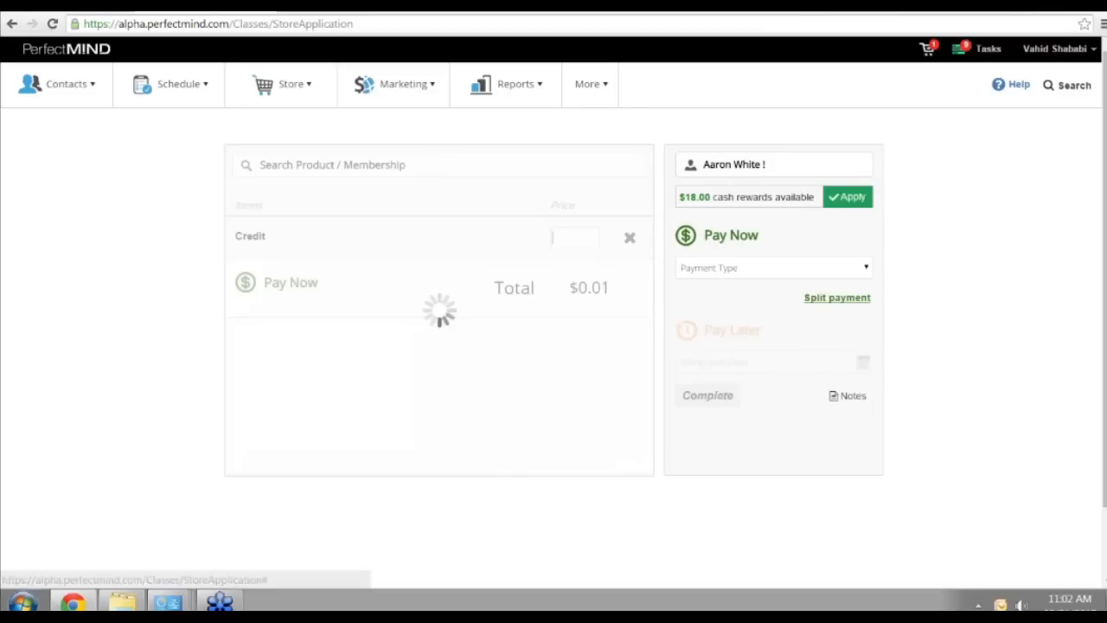
pyautogui.write('50')
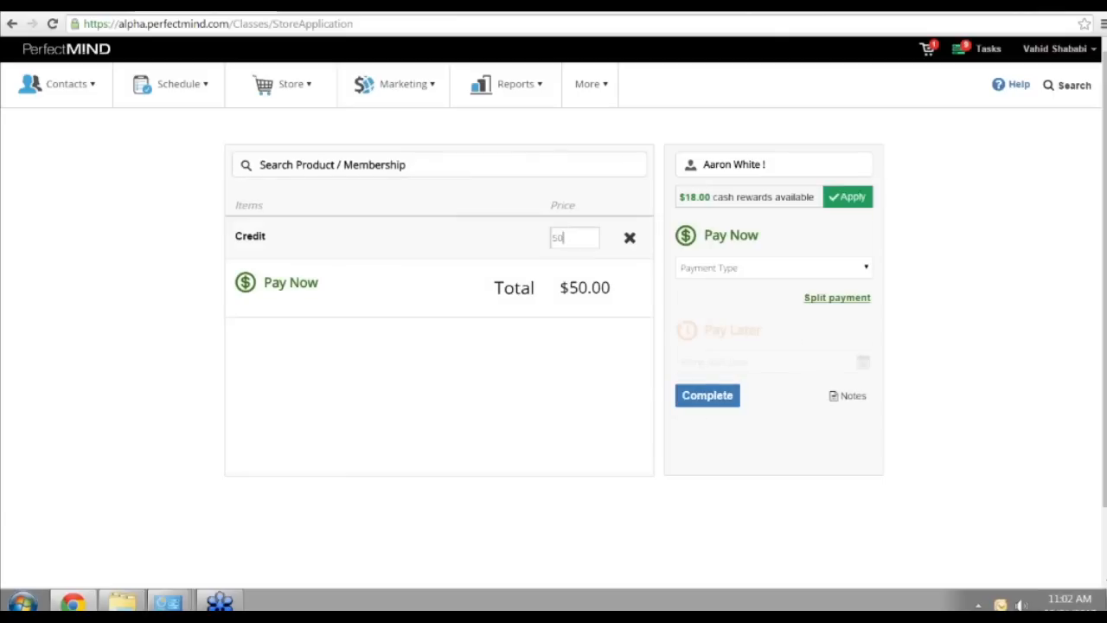
# Complete the credit purchase with Cash as the payment type and go to the customer's record.
pyautogui.click(773, 267)
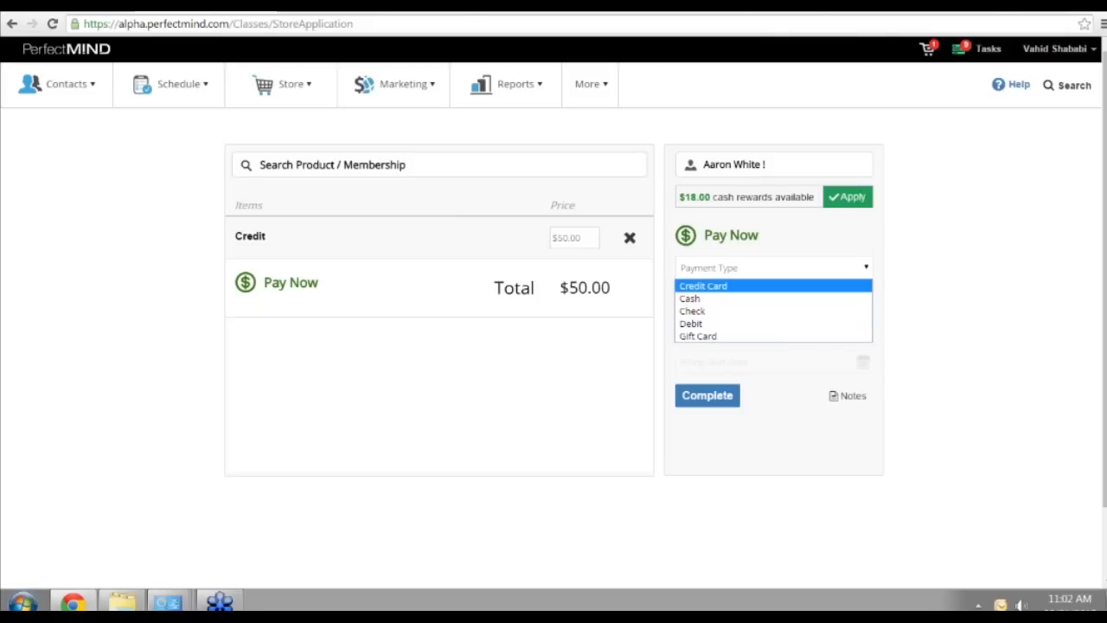
pyautogui.click(689, 299)
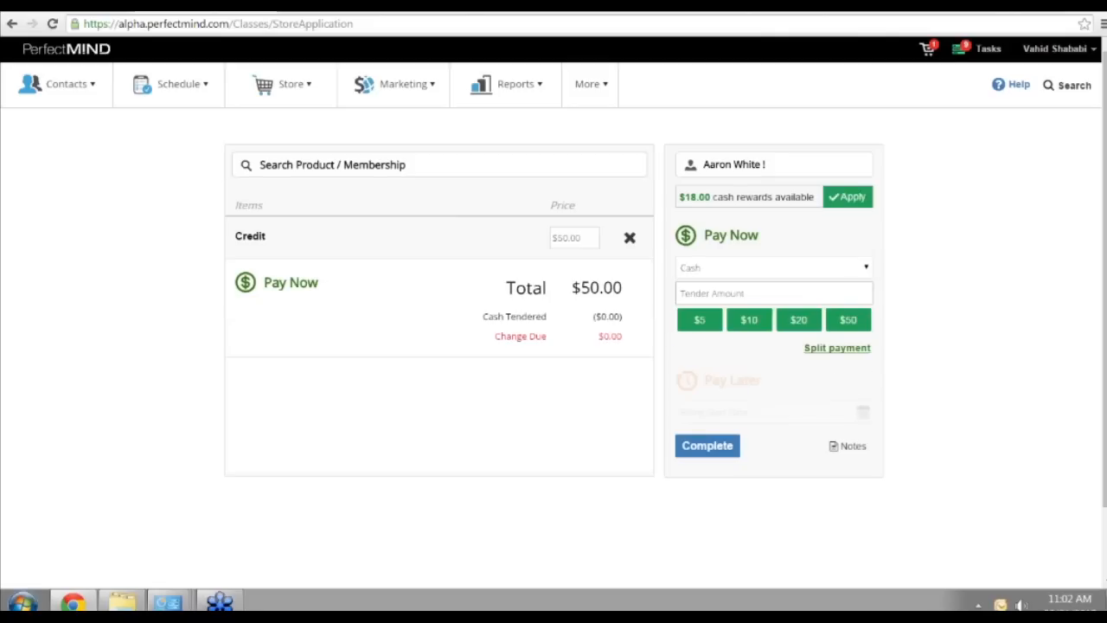
pyautogui.click(706, 445)
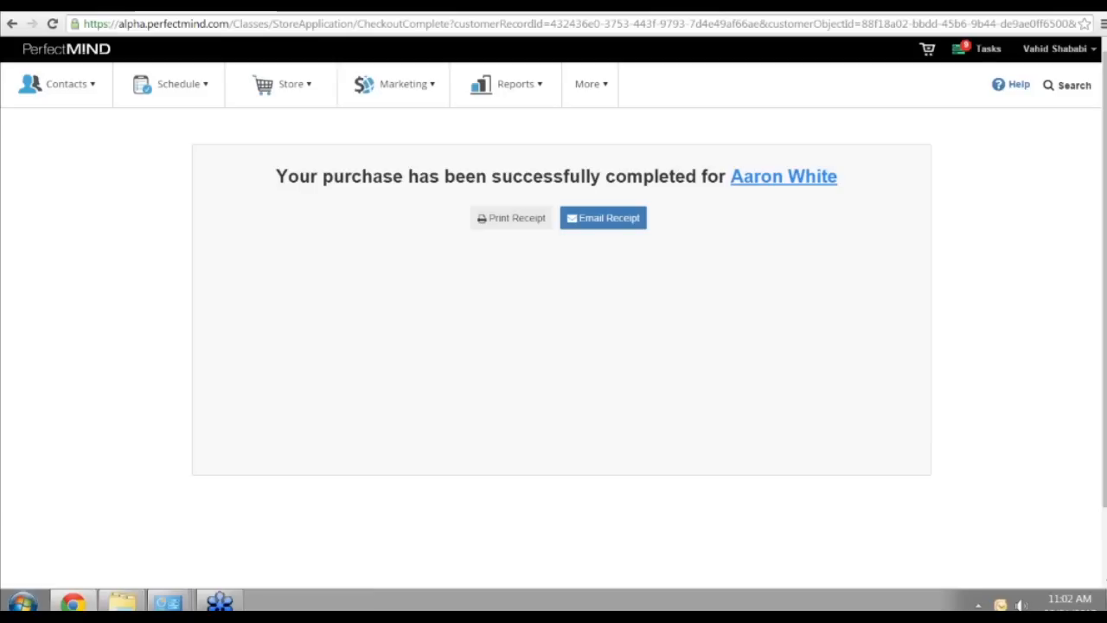
pyautogui.click(783, 177)
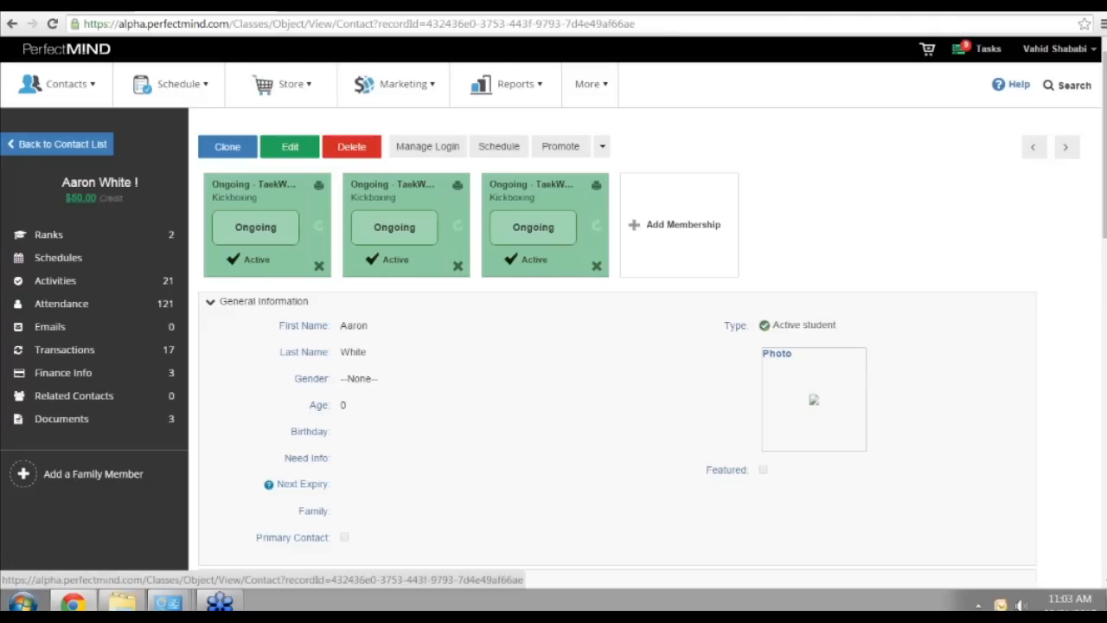
# Add the black T-Shirt from the store's product list to the cart and assign the same customer to the sale.
pyautogui.moveTo(281, 84)
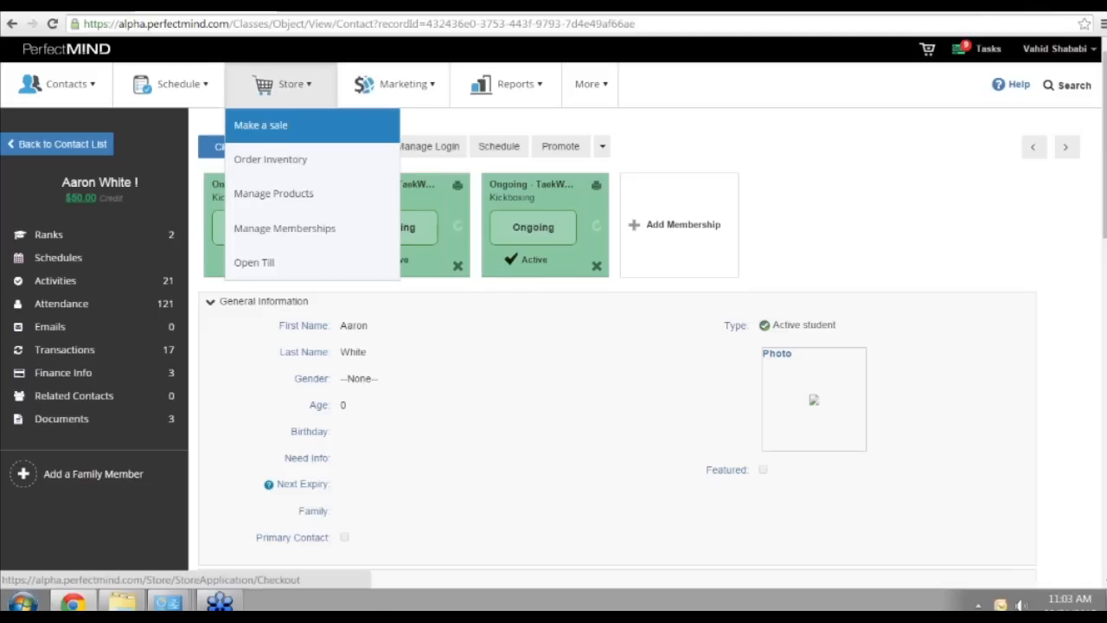
pyautogui.click(274, 193)
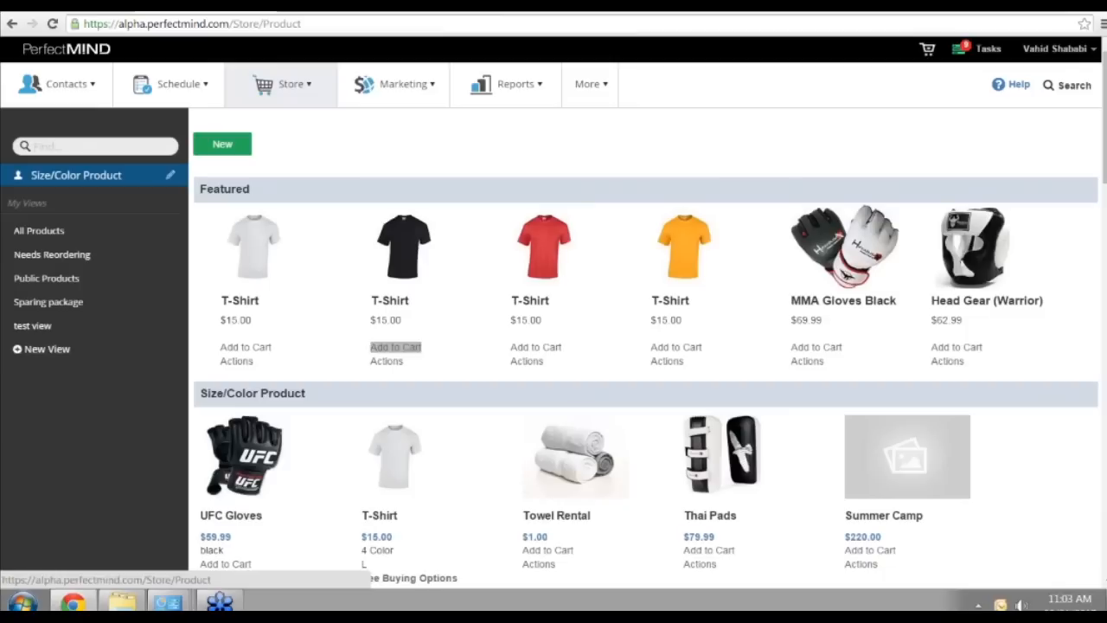
pyautogui.click(395, 347)
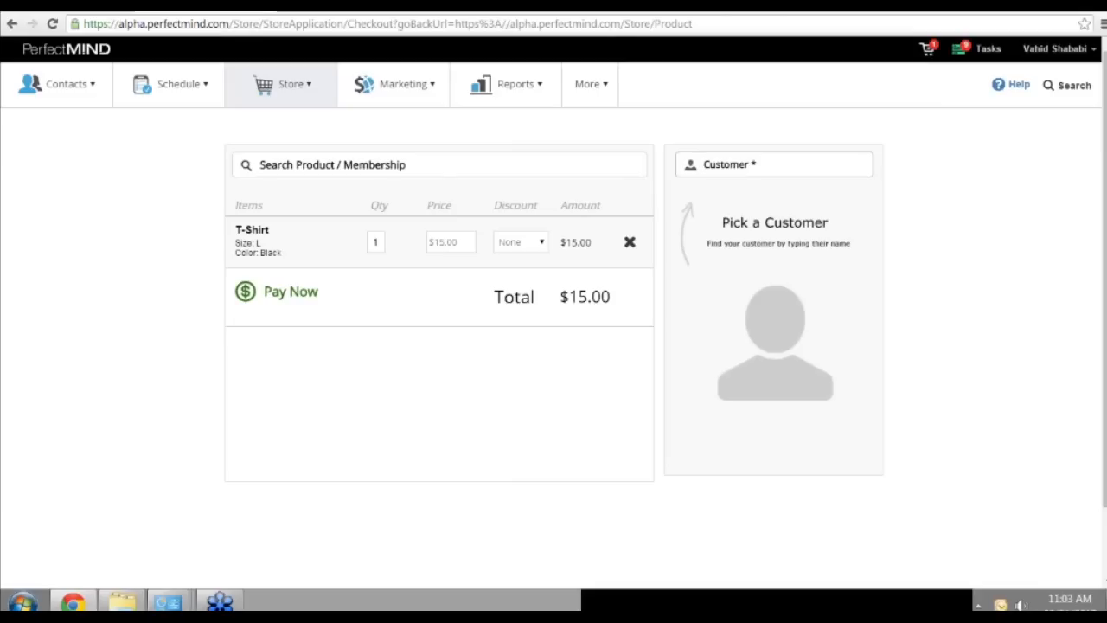
pyautogui.write('aaron')
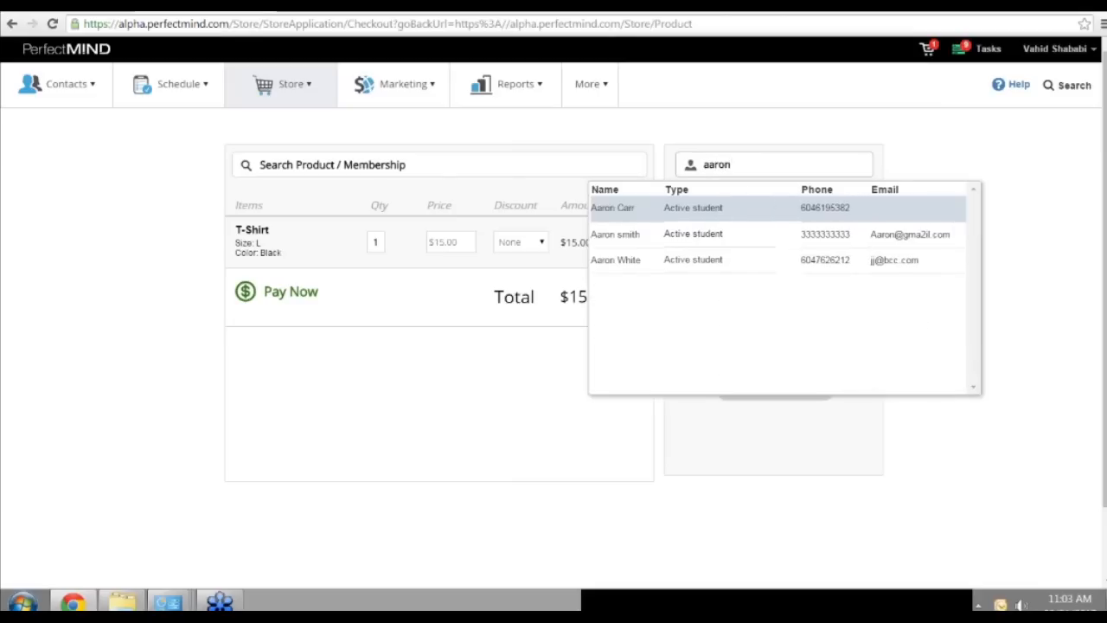
pyautogui.press('Down')
pyautogui.press('Down')
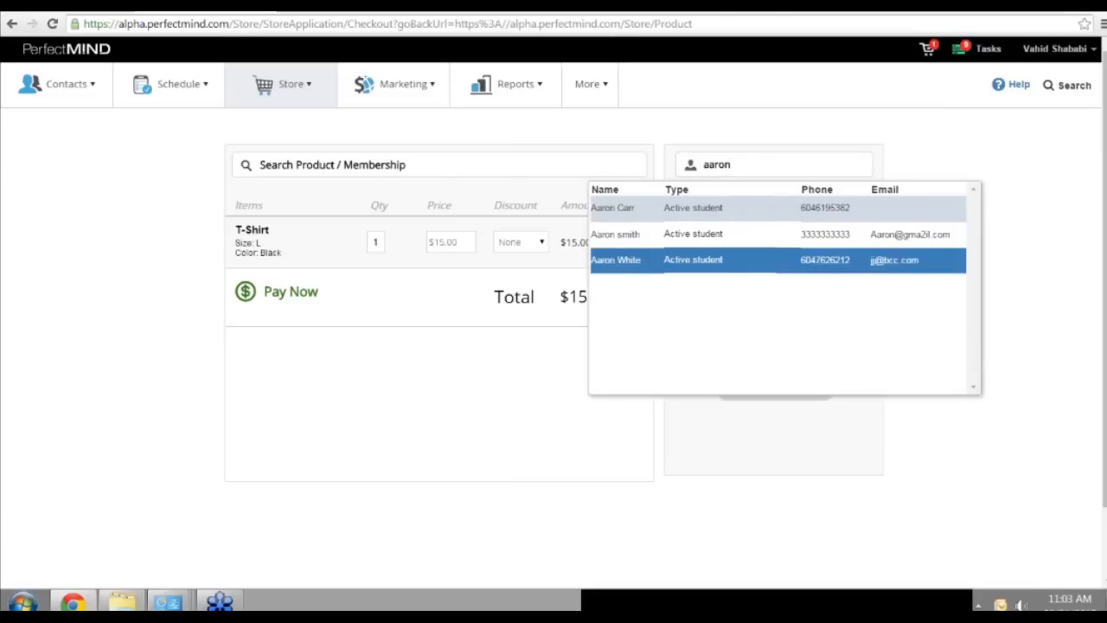
pyautogui.press('Return')
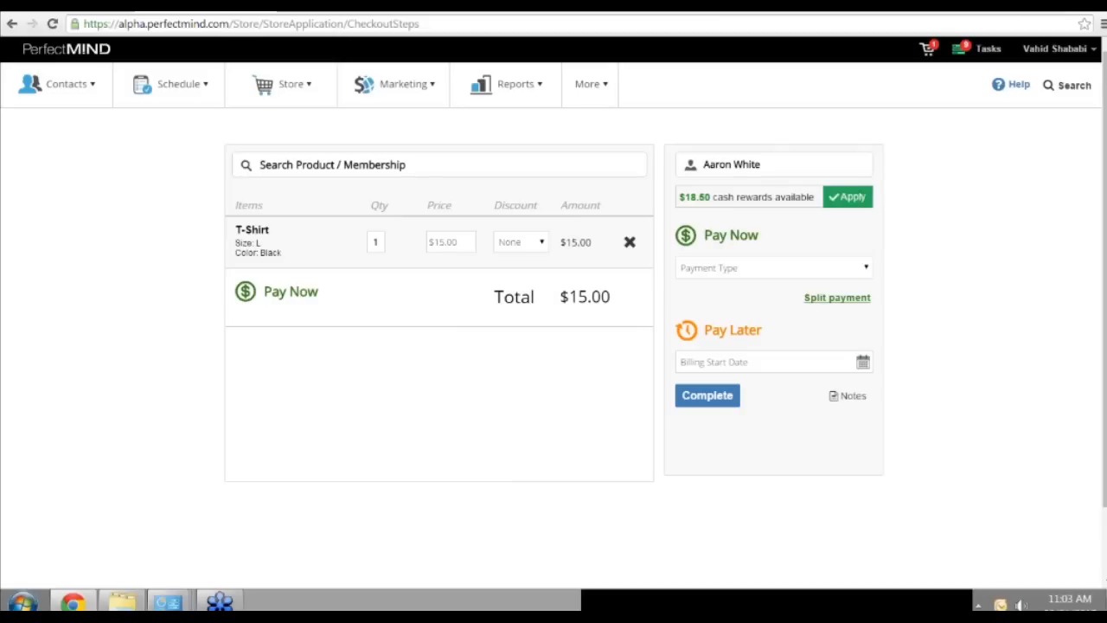
# Choose the customer's account credit as the payment type for the T-Shirt and try to complete the sale.
pyautogui.click(772, 268)
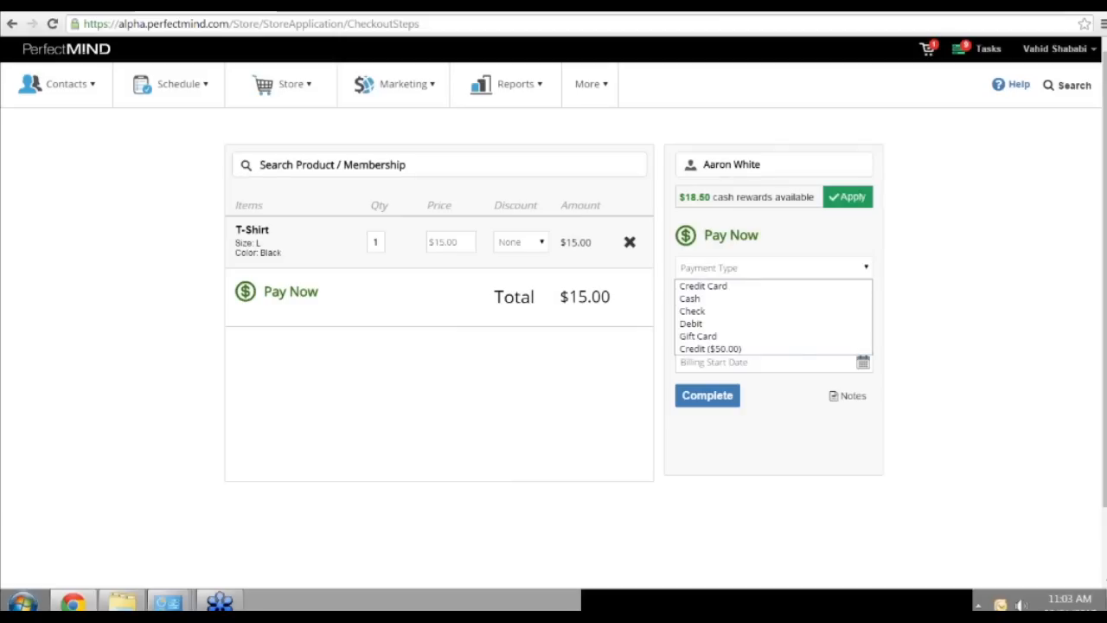
pyautogui.press('Down')
pyautogui.press('Down')
pyautogui.press('Down')
pyautogui.press('Down')
pyautogui.press('Down')
pyautogui.press('Down')
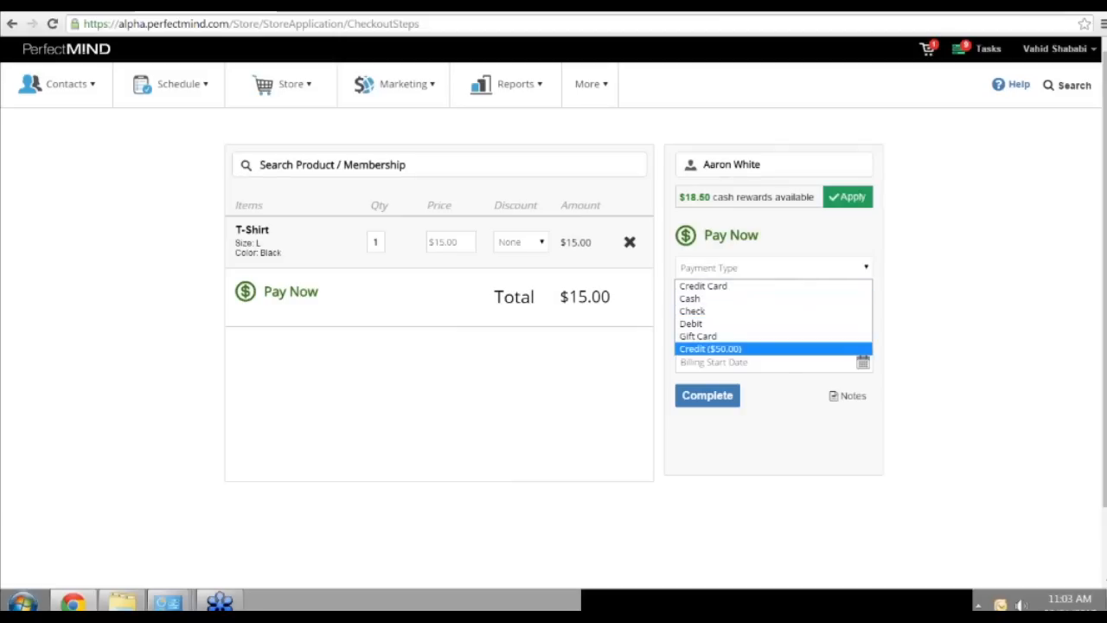
pyautogui.press('Return')
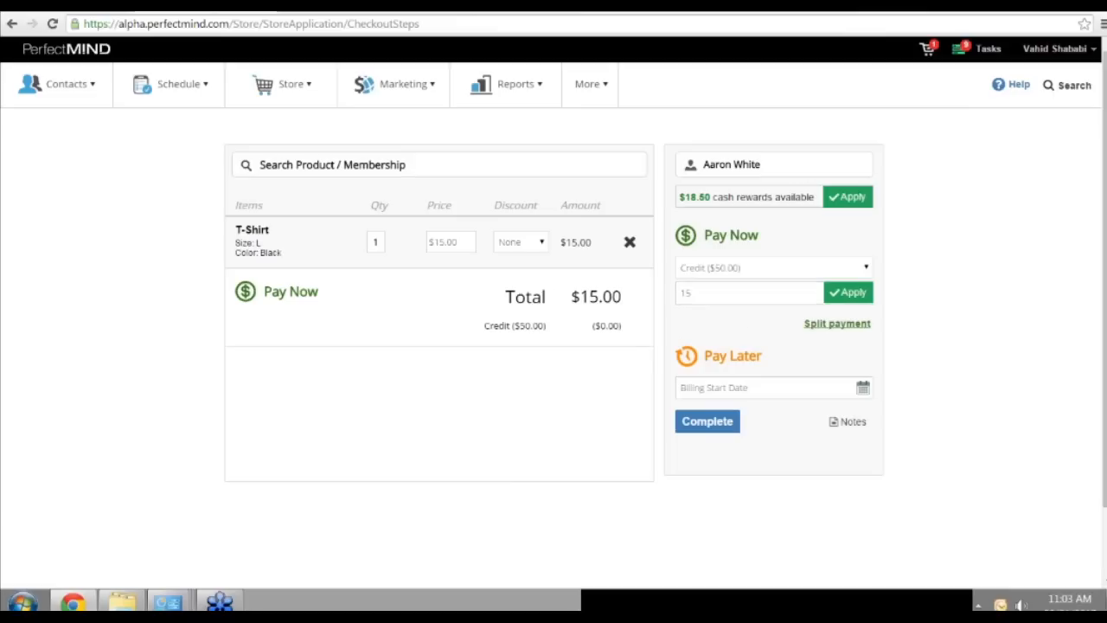
pyautogui.click(706, 421)
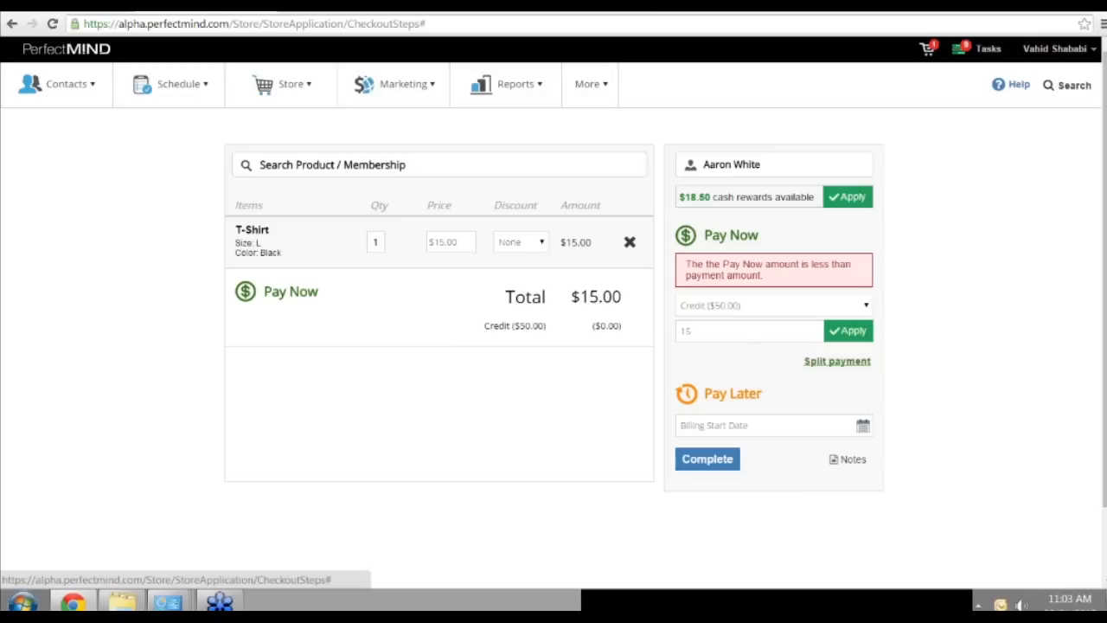
# Apply 15 of the customer's credit to the T-Shirt sale and complete the purchase.
pyautogui.click(773, 304)
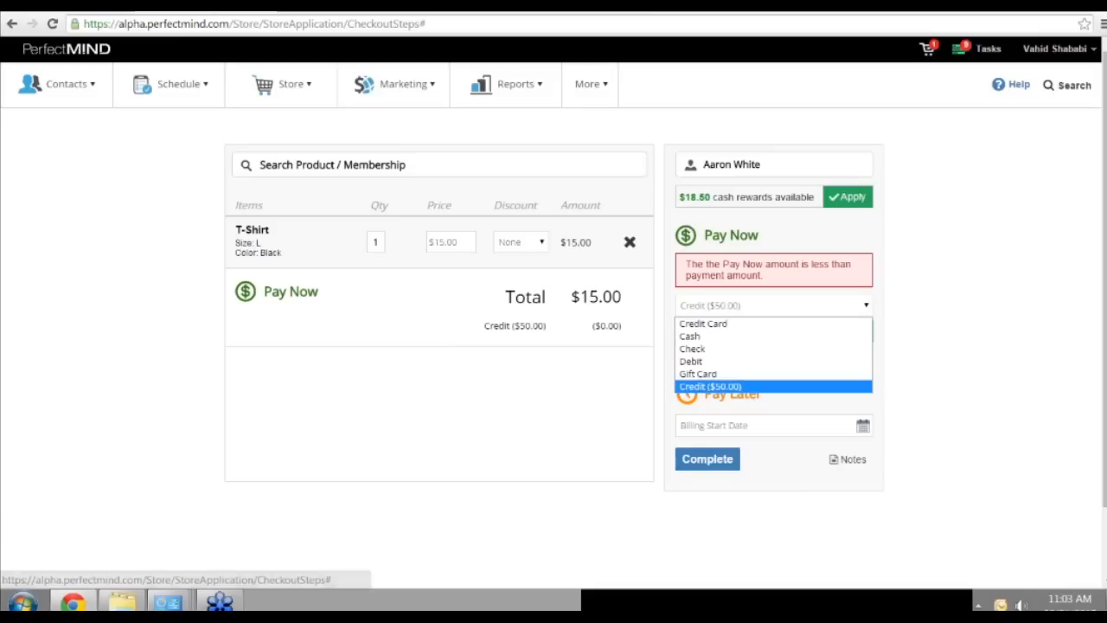
pyautogui.click(772, 304)
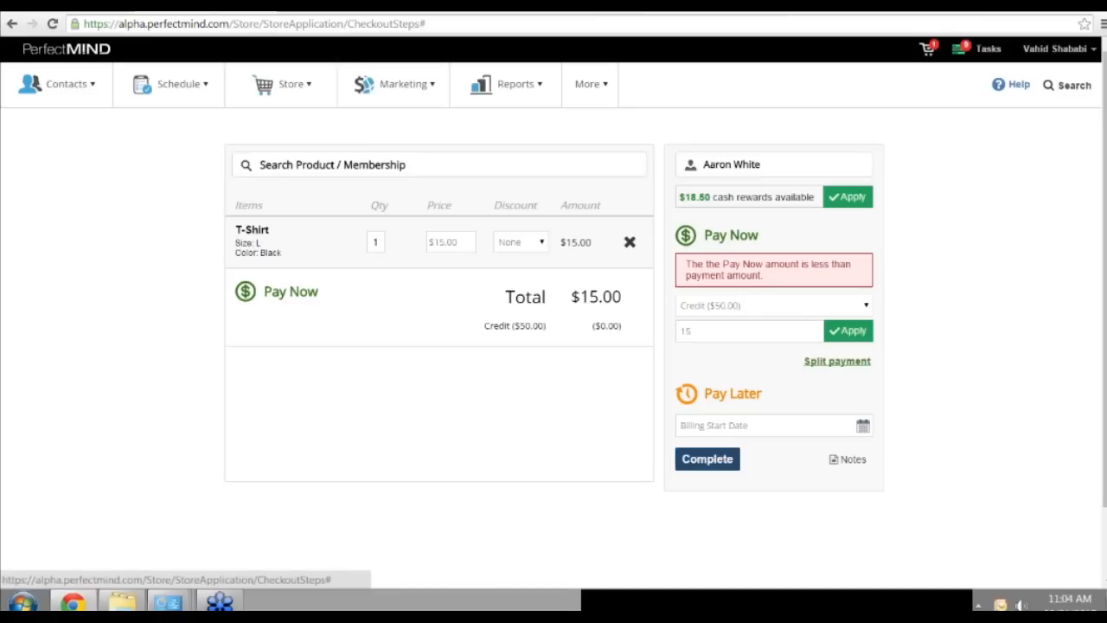
pyautogui.click(772, 305)
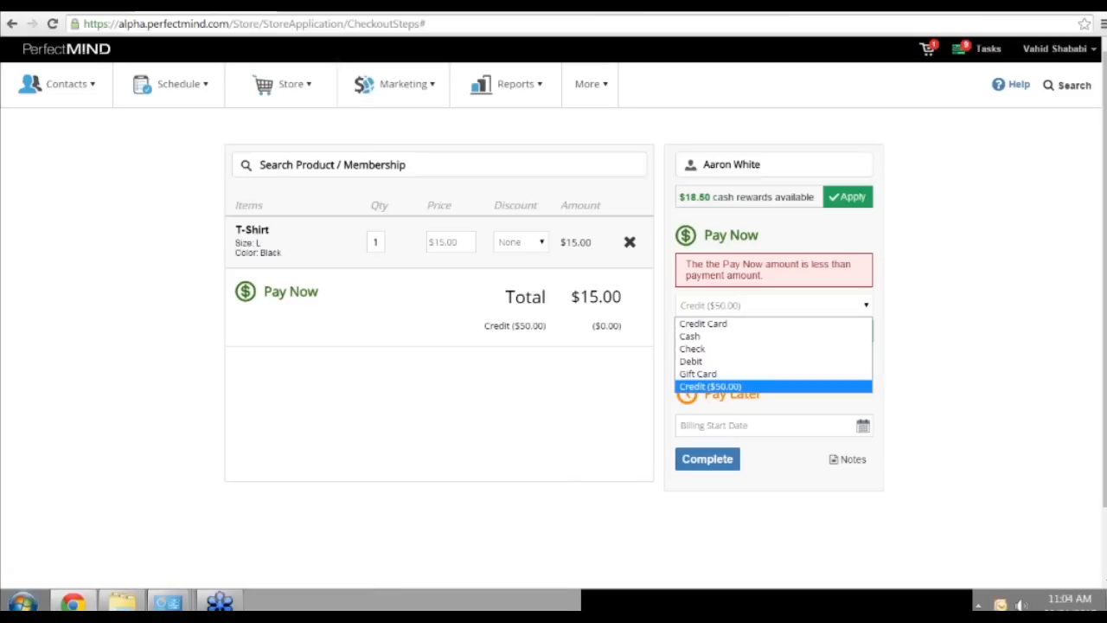
pyautogui.click(726, 306)
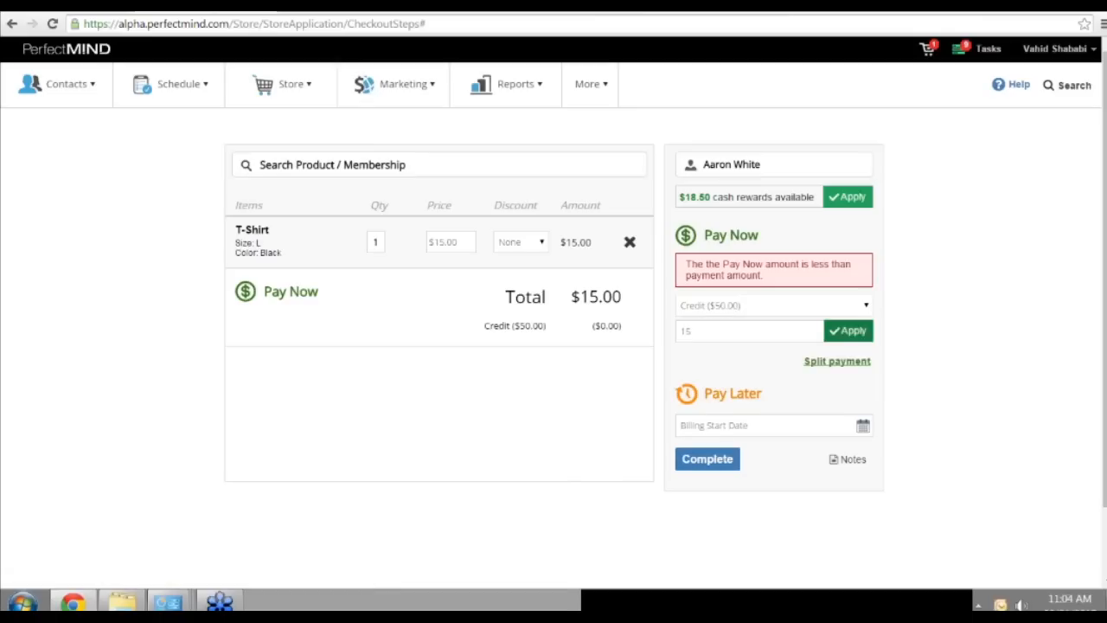
pyautogui.click(848, 330)
pyautogui.click(707, 460)
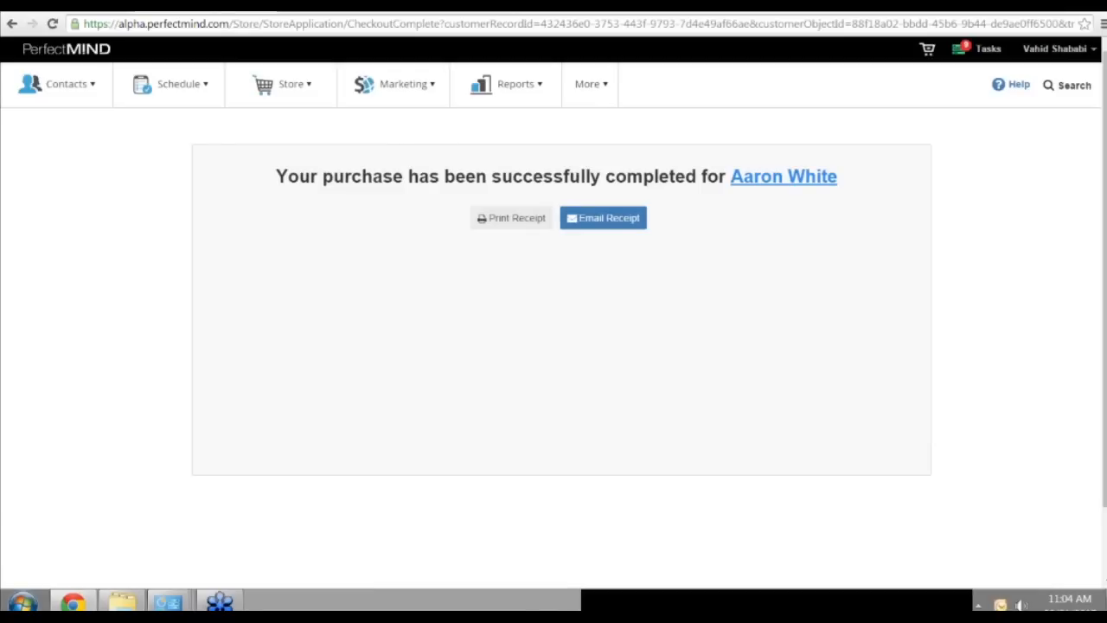
# From the customer's record, open the transaction created on 2/14/14 at 04:30 PM and display its invoices.
pyautogui.click(783, 176)
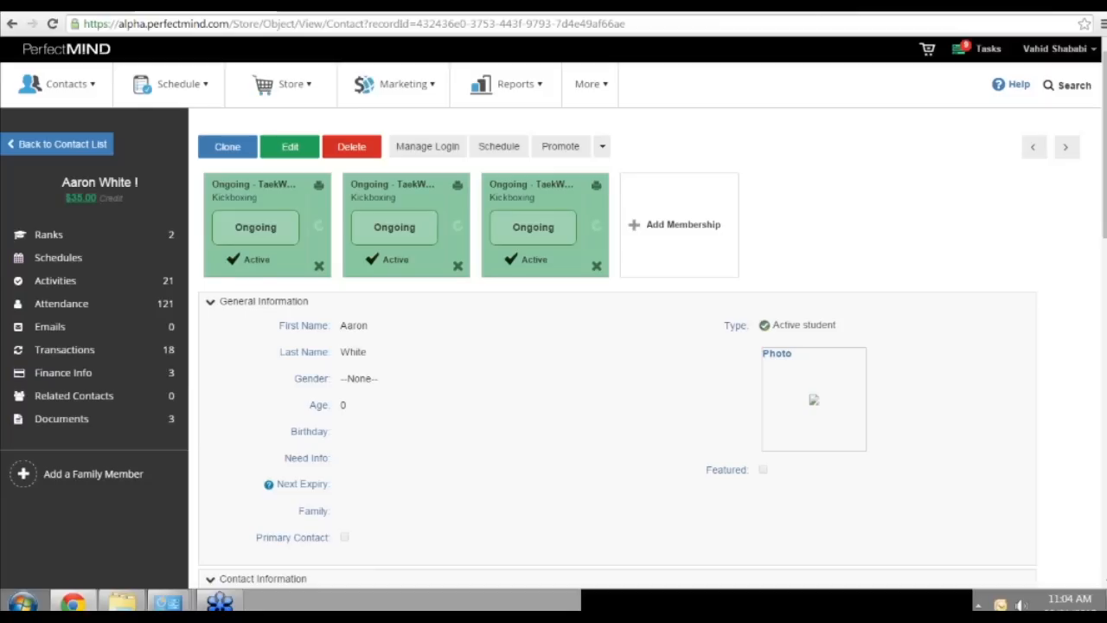
pyautogui.scroll(-1, 614, 345)
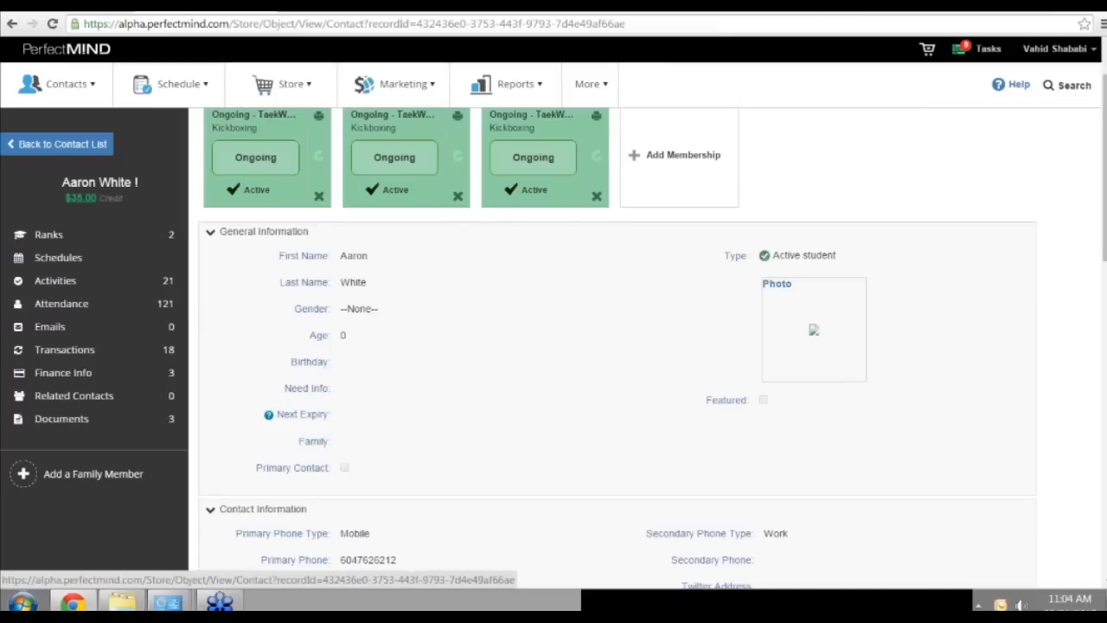
pyautogui.click(65, 349)
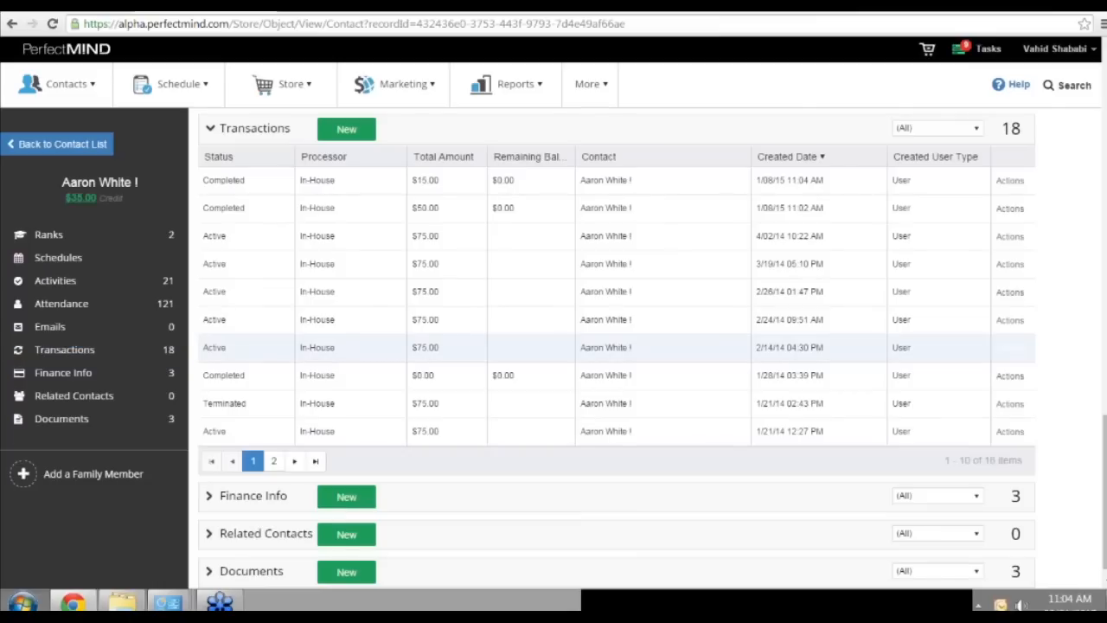
pyautogui.click(616, 346)
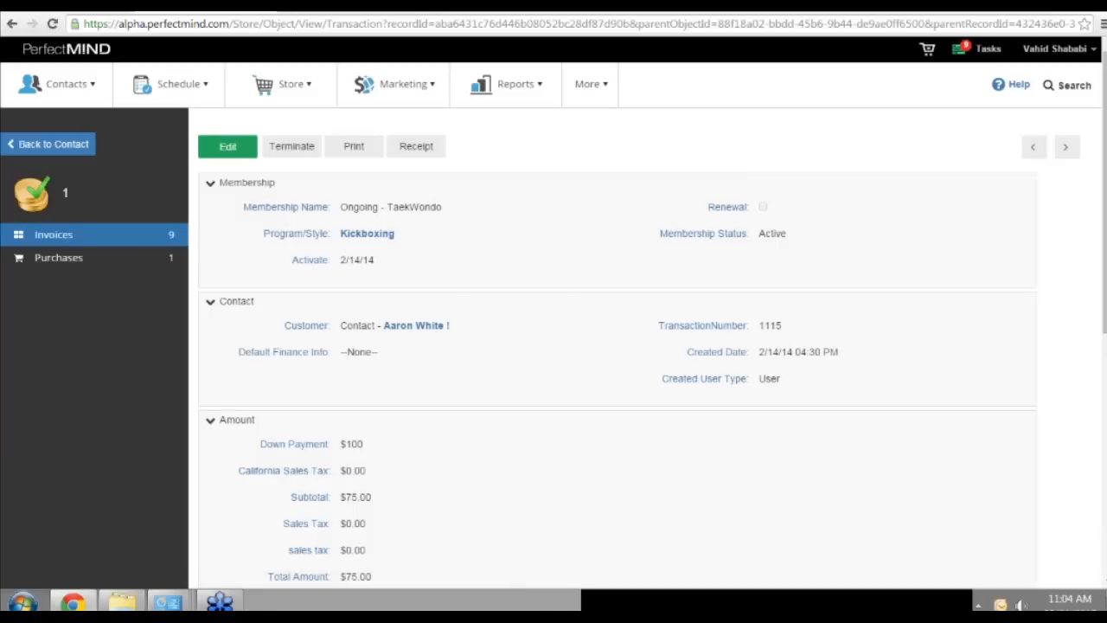
pyautogui.click(54, 235)
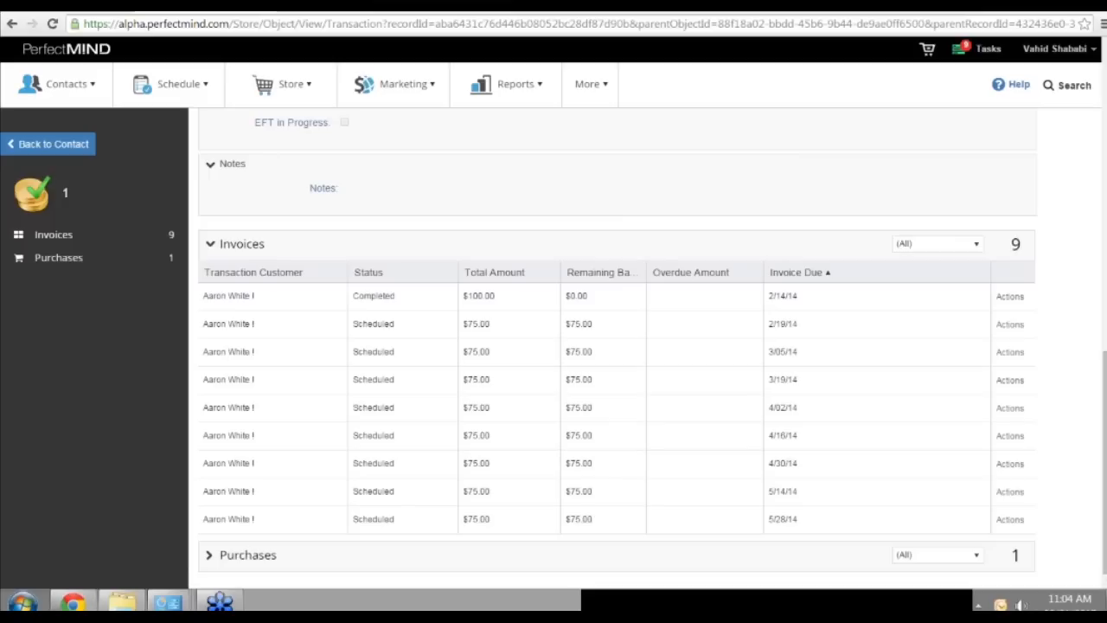
# Refund the cash payment on the completed 2/14/14 invoice using the Credit refund method, and return to the customer's record.
pyautogui.click(1009, 295)
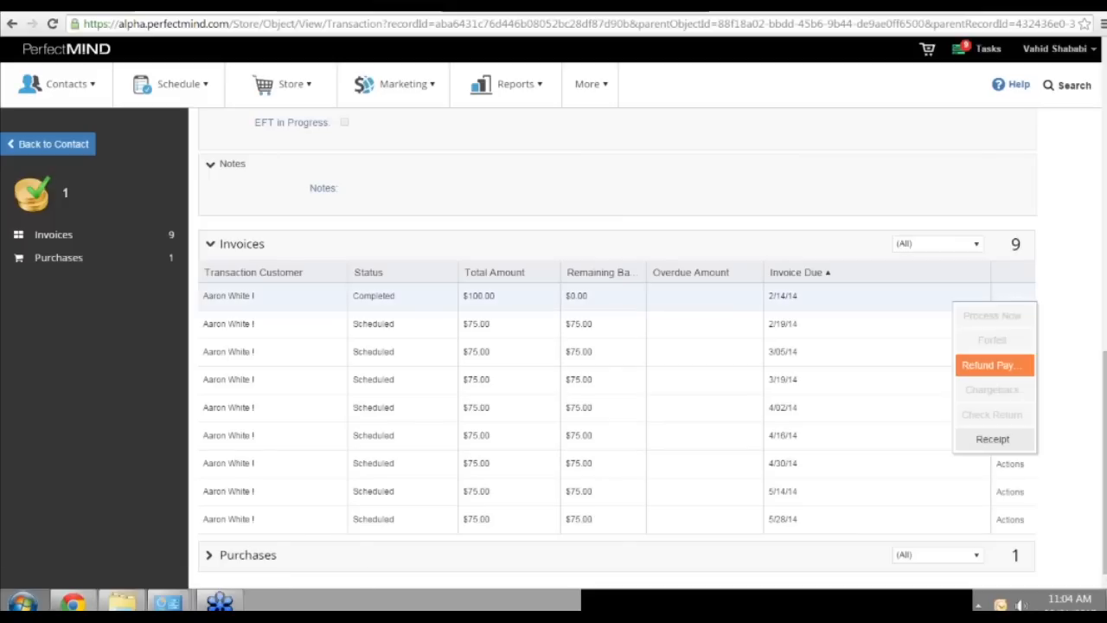
pyautogui.click(994, 365)
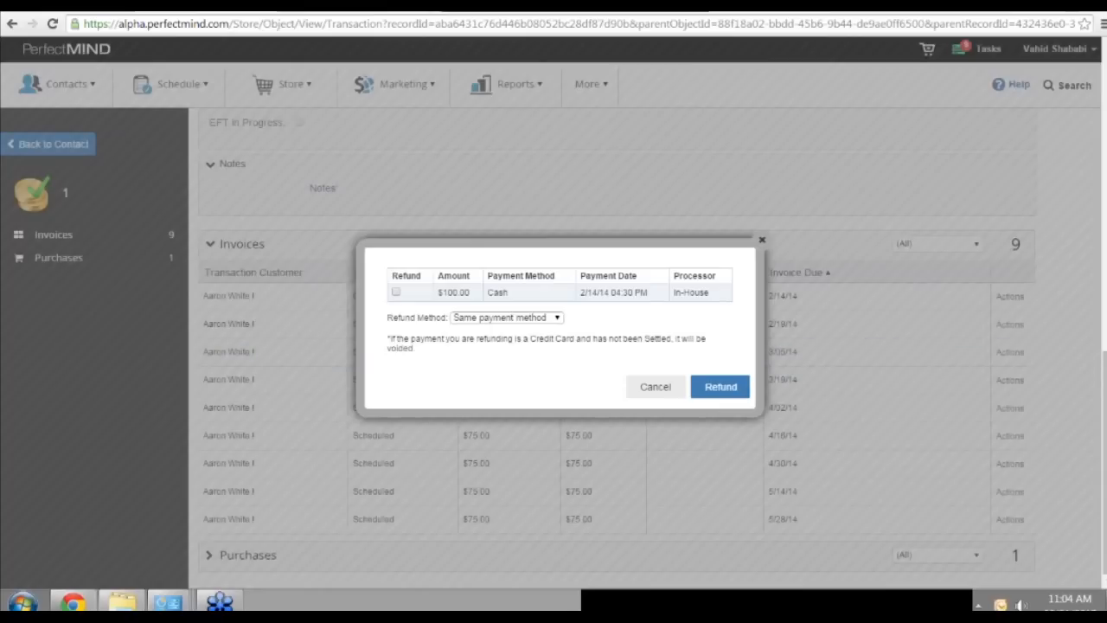
pyautogui.click(506, 317)
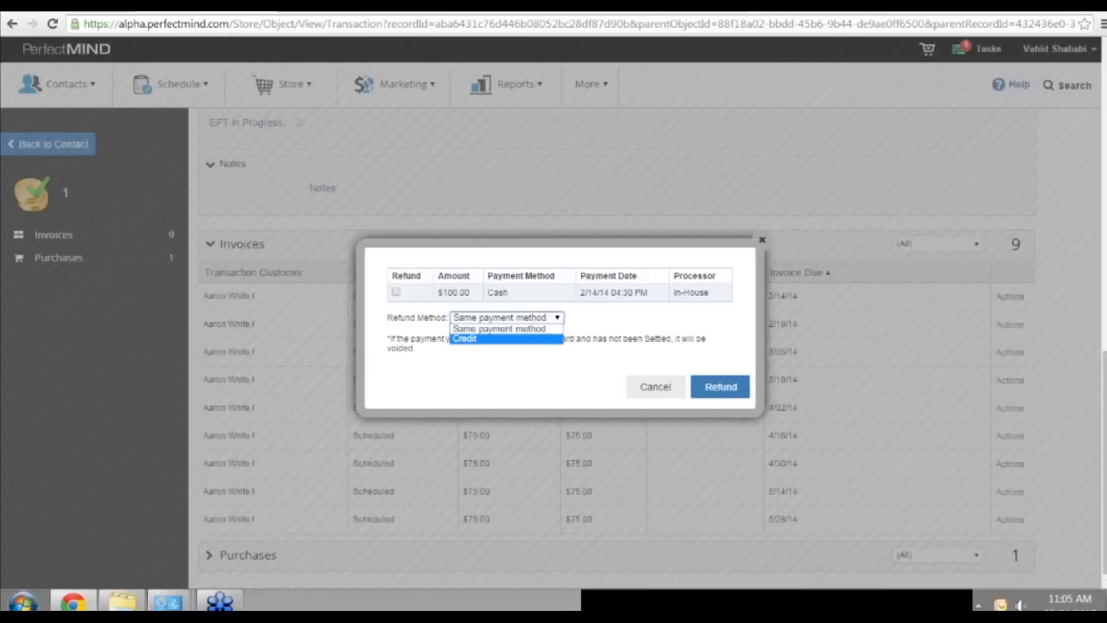
pyautogui.click(506, 338)
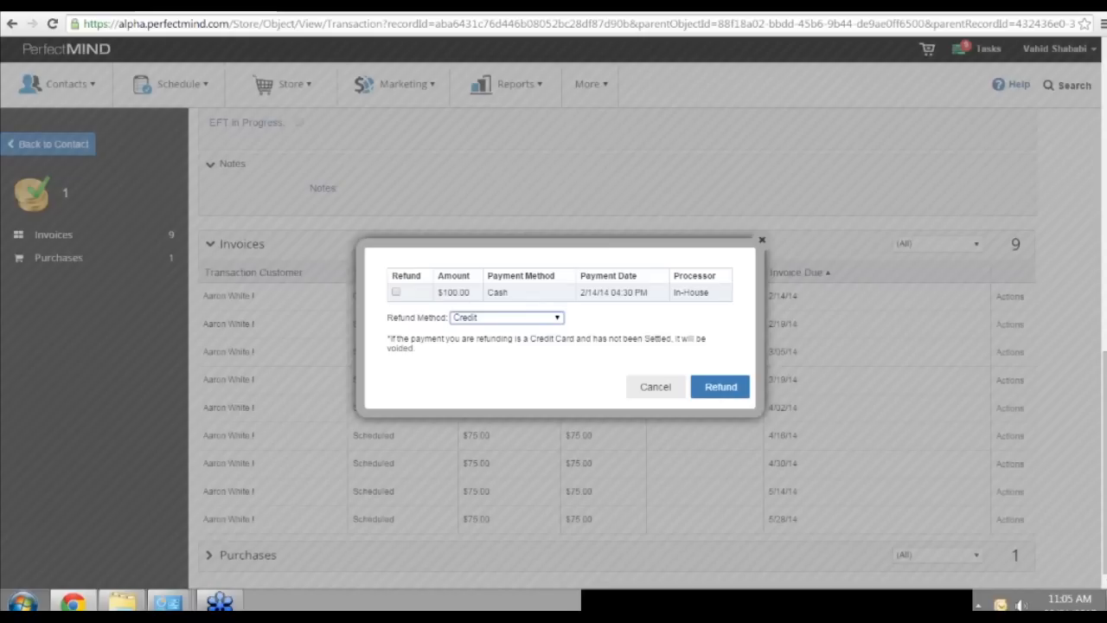
pyautogui.click(721, 387)
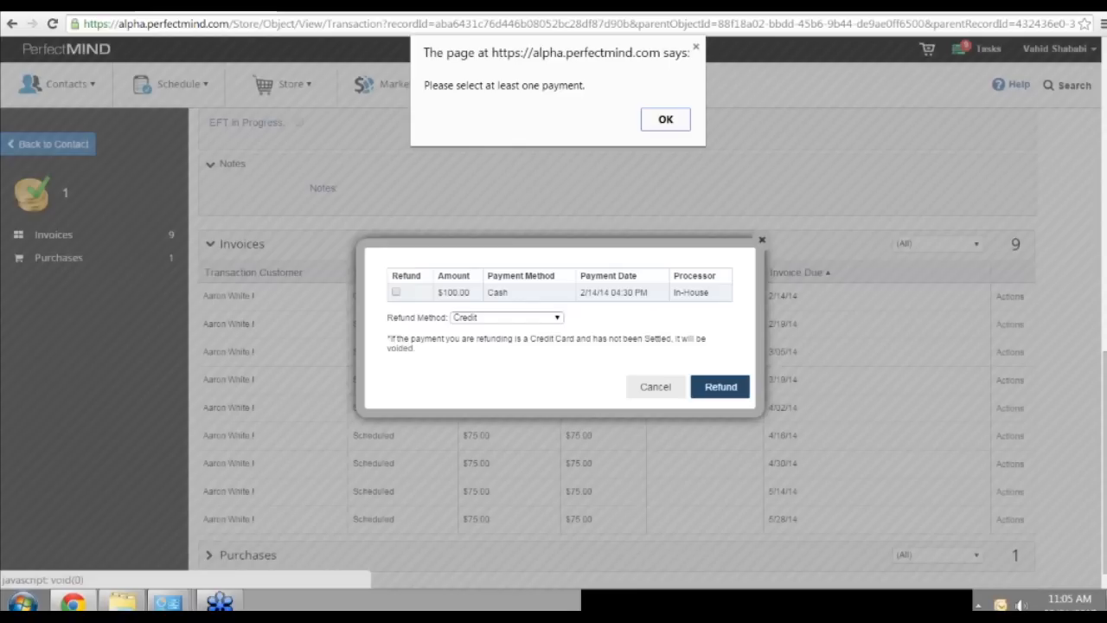
pyautogui.press('Return')
pyautogui.click(396, 292)
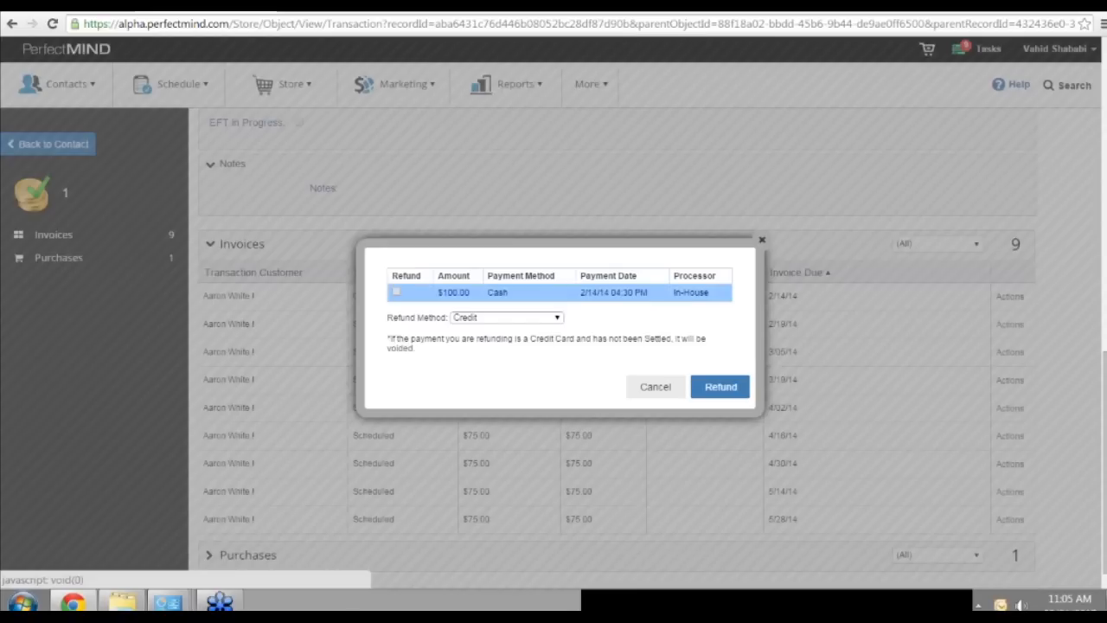
pyautogui.click(721, 386)
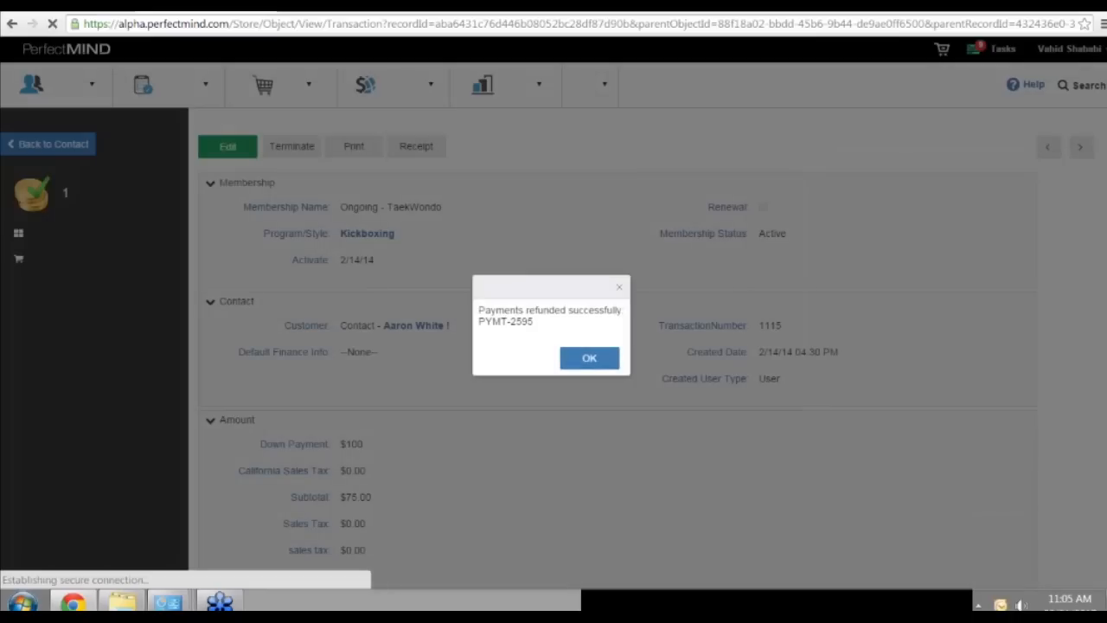
pyautogui.click(589, 357)
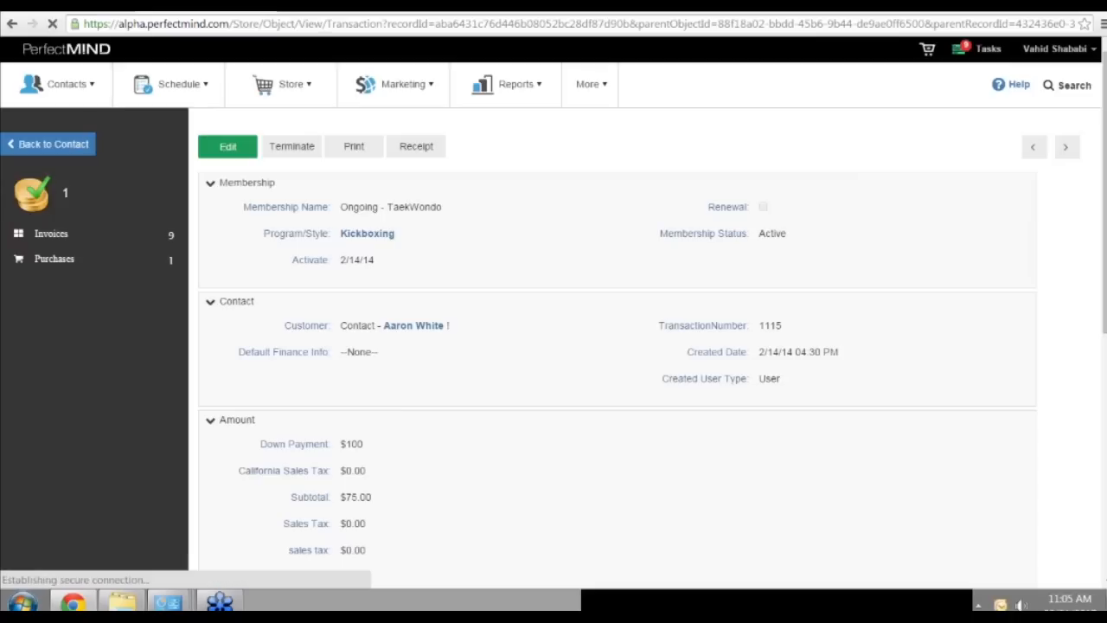
pyautogui.click(49, 143)
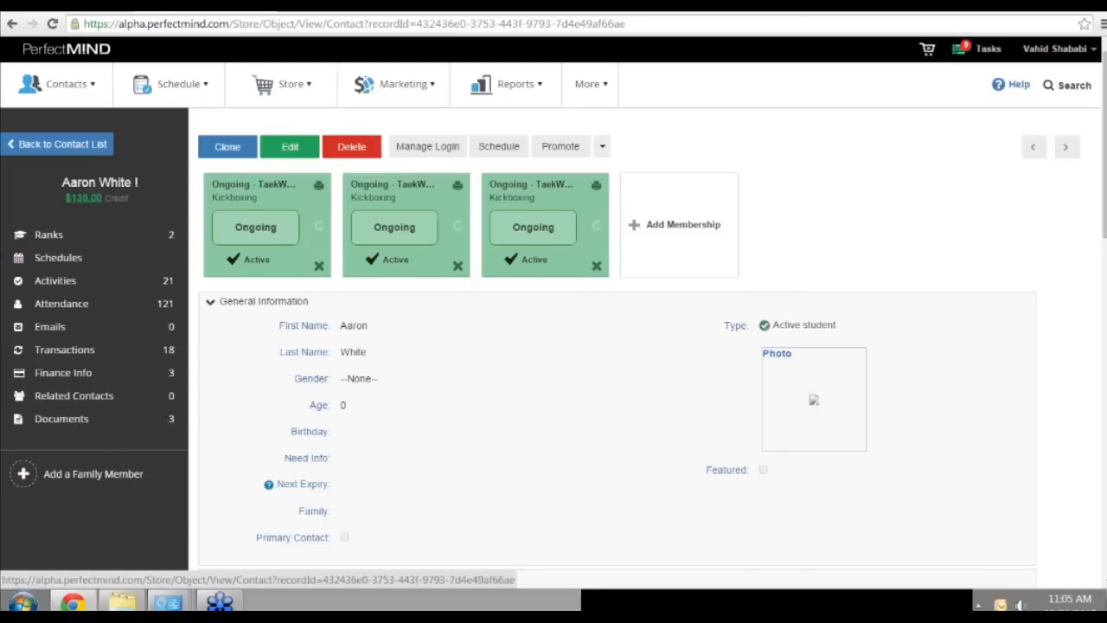
# Open the first student in the contact list and examine the shared credit and the linked family members.
pyautogui.click(58, 143)
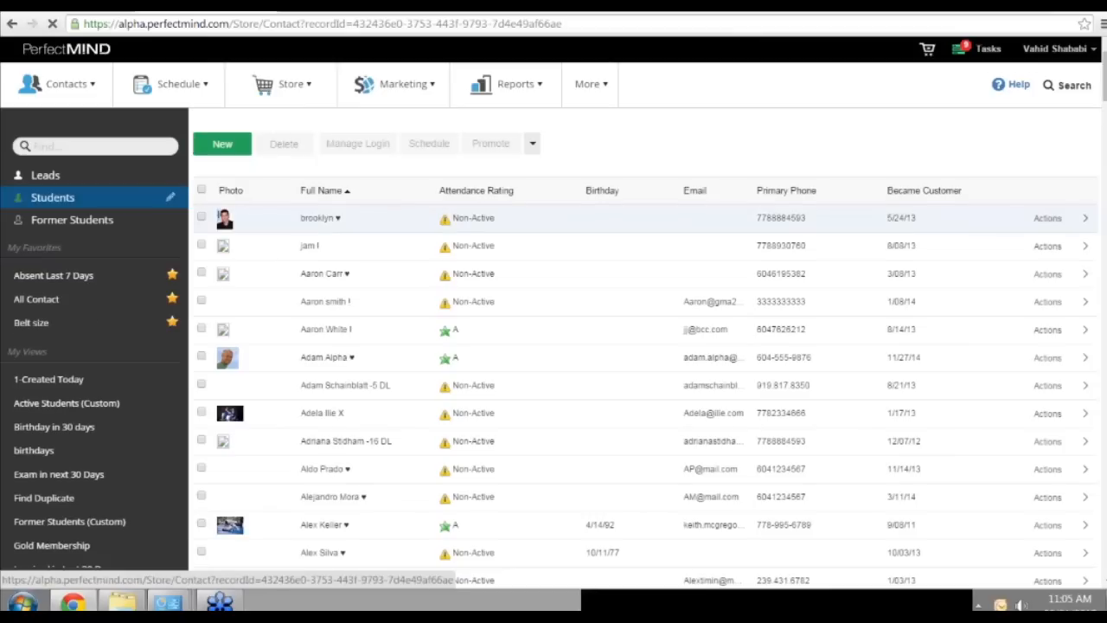
pyautogui.click(320, 218)
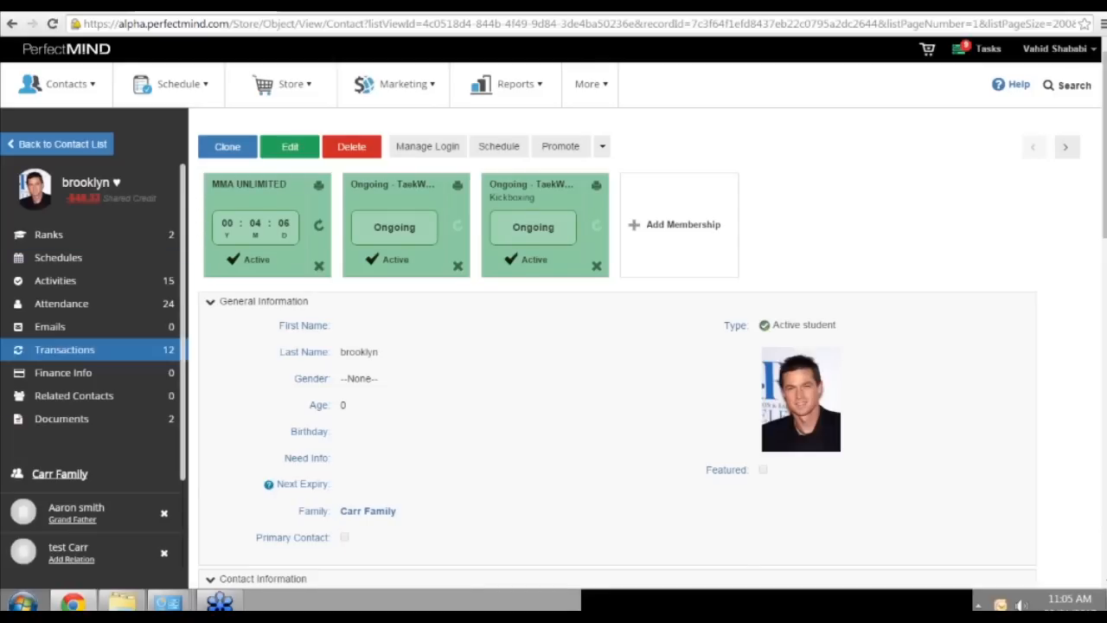
pyautogui.scroll(-3, 93, 363)
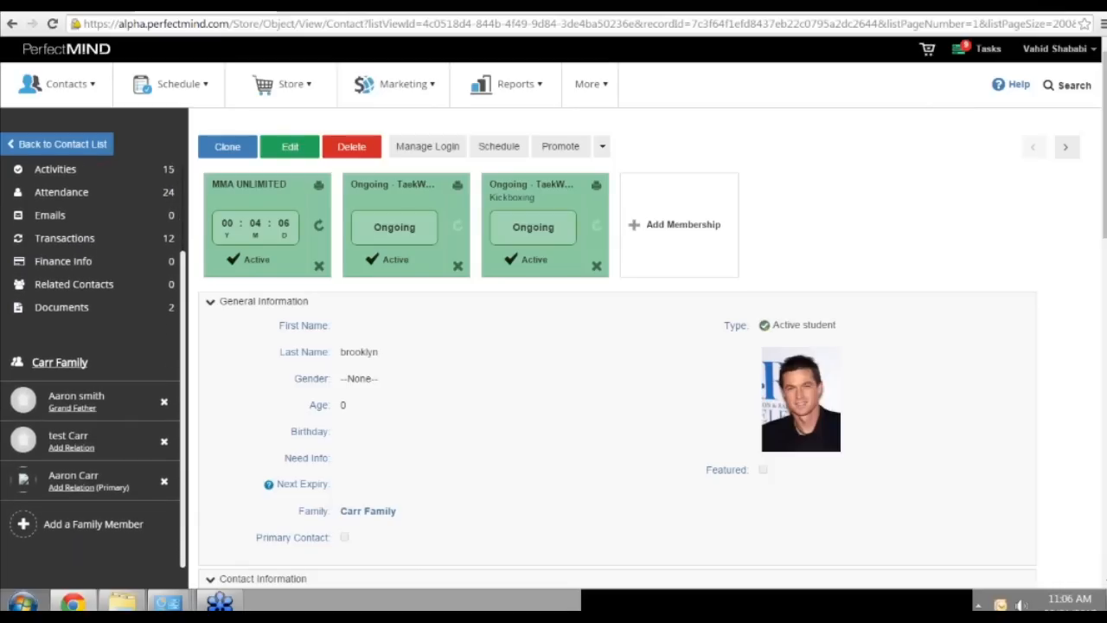
pyautogui.scroll(3, 93, 363)
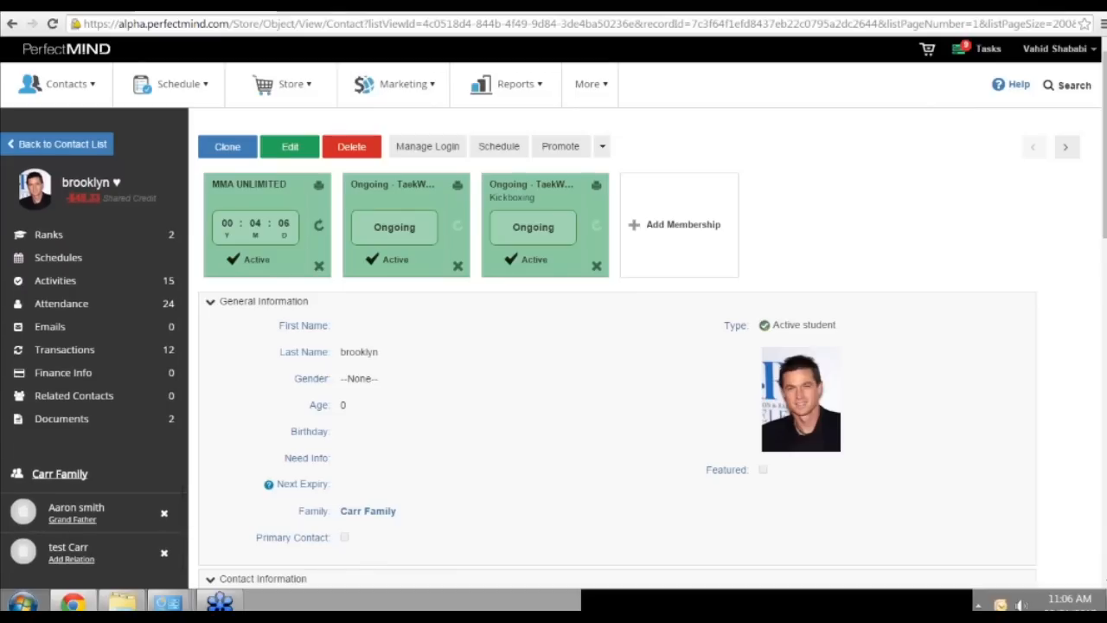
# Open the Credit Summary report from the MONEY reports folder and expand the contacts without a family.
pyautogui.moveTo(527, 87)
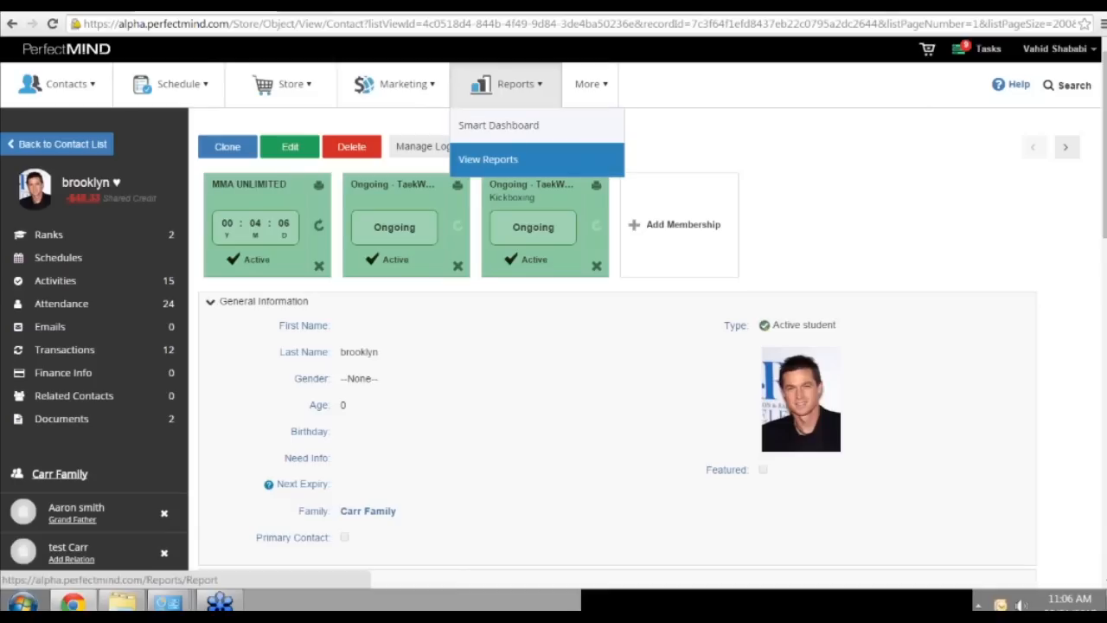
pyautogui.click(488, 159)
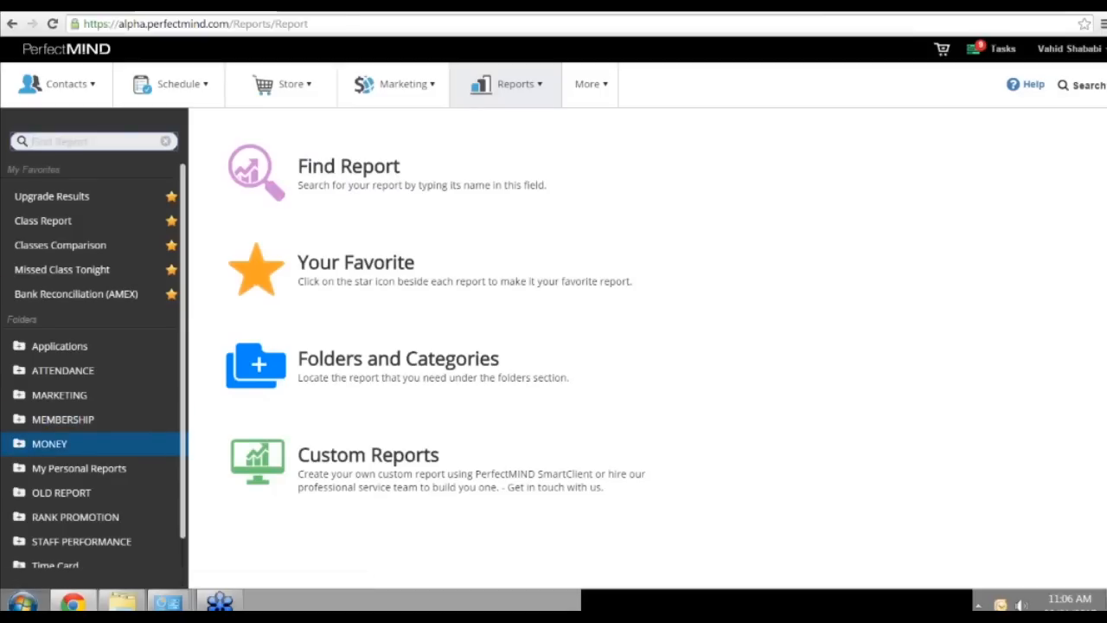
pyautogui.click(49, 443)
pyautogui.scroll(-3, 86, 398)
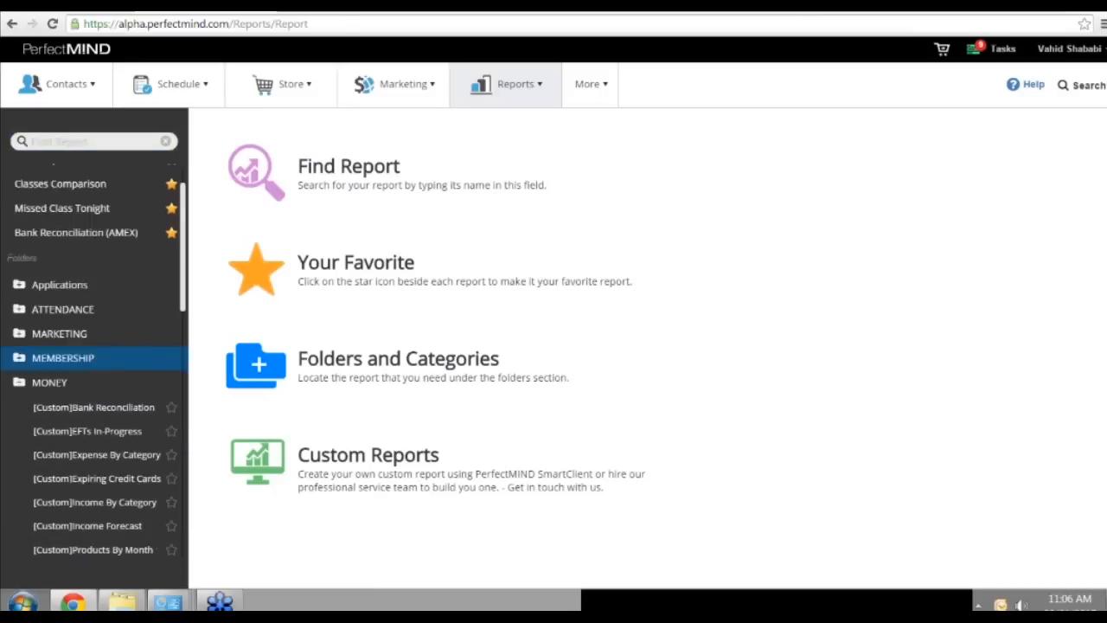
pyautogui.scroll(-6, 87, 398)
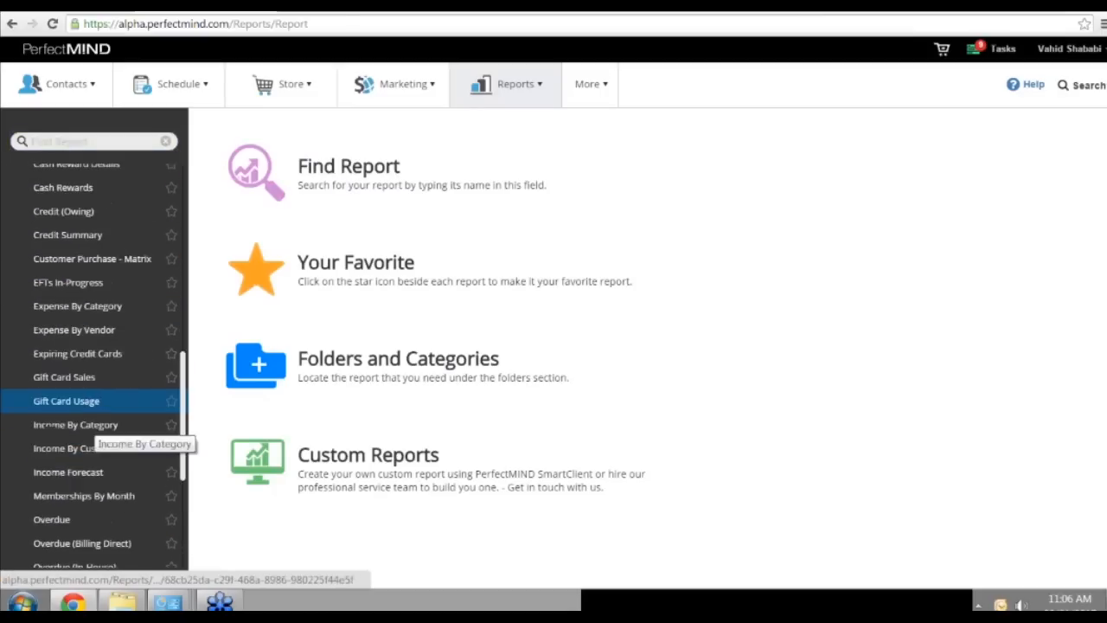
pyautogui.scroll(4, 95, 364)
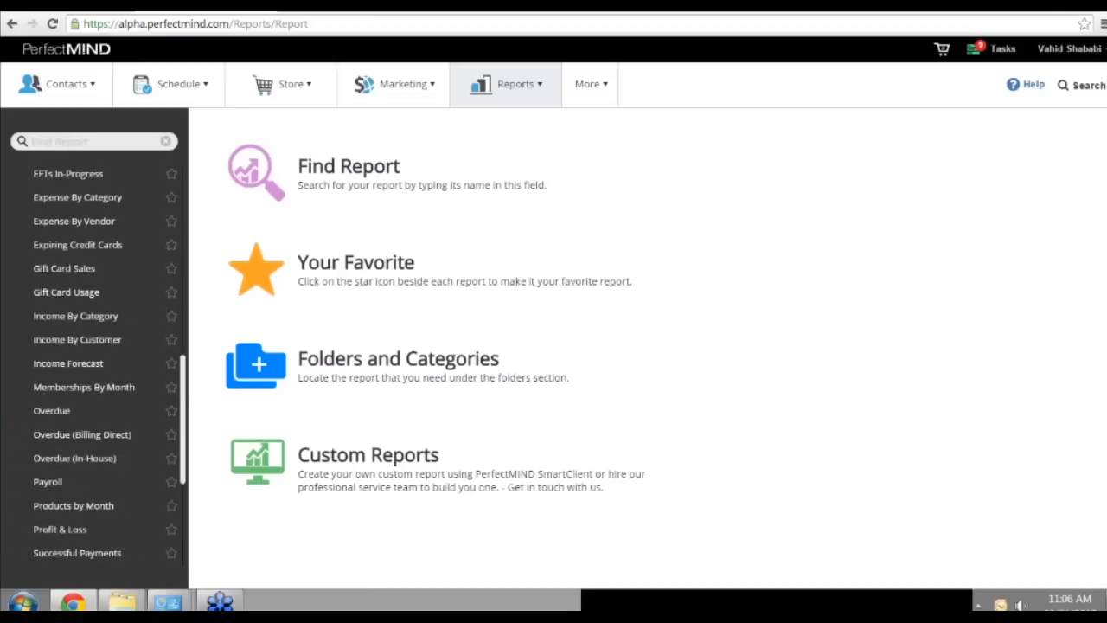
pyautogui.scroll(1, 83, 307)
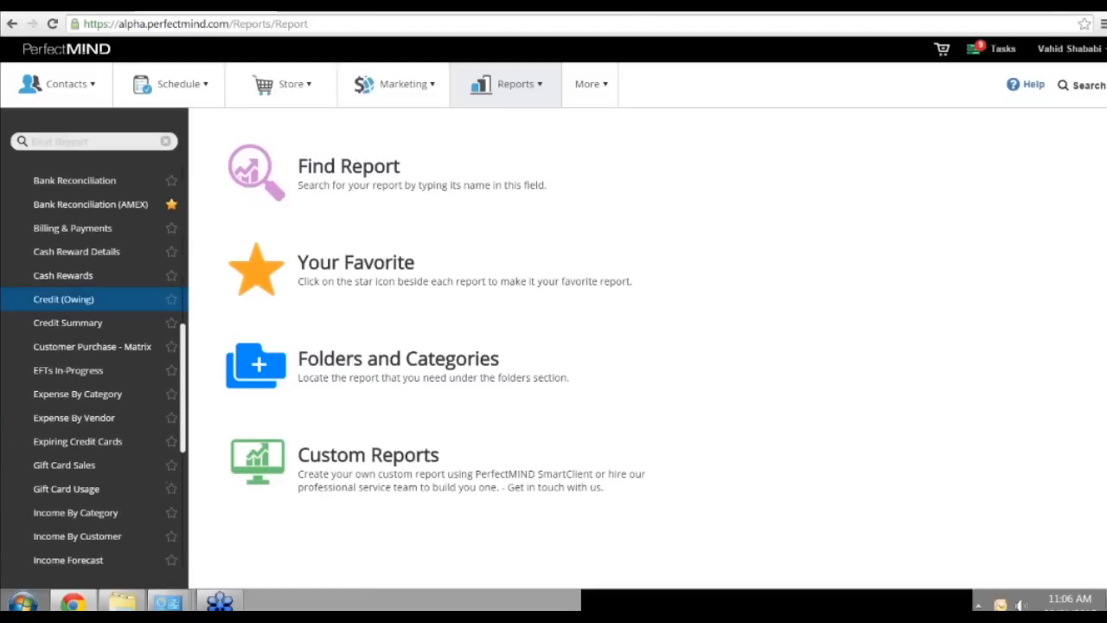
pyautogui.click(60, 323)
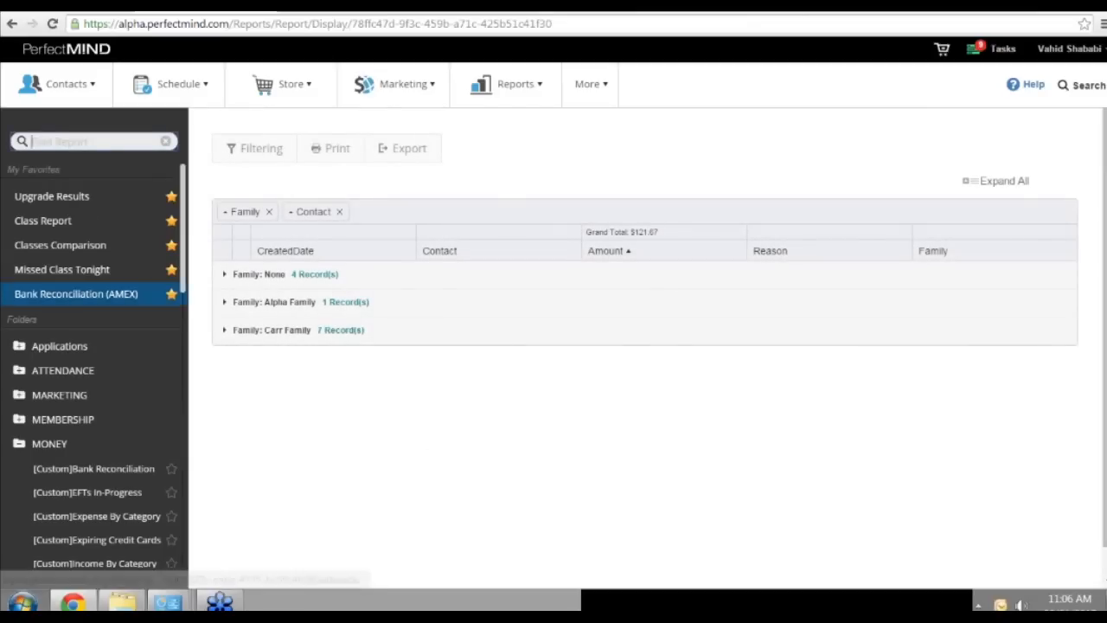
pyautogui.click(224, 274)
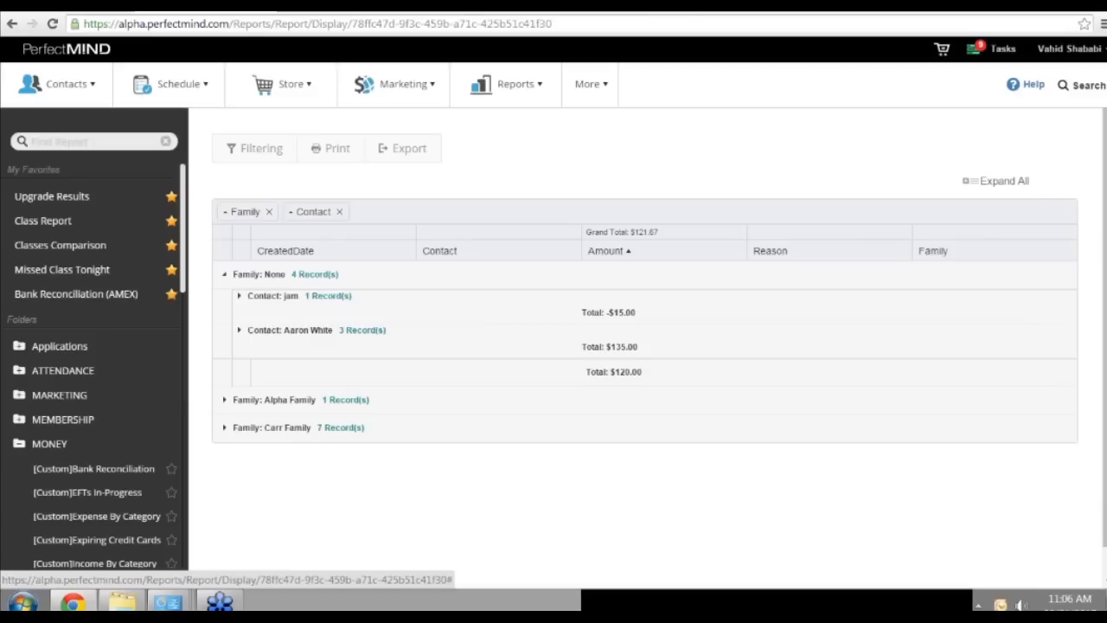
# Open the Credit (Owing) report and expand the family group down to its contact's individual credit records.
pyautogui.scroll(-3, 93, 366)
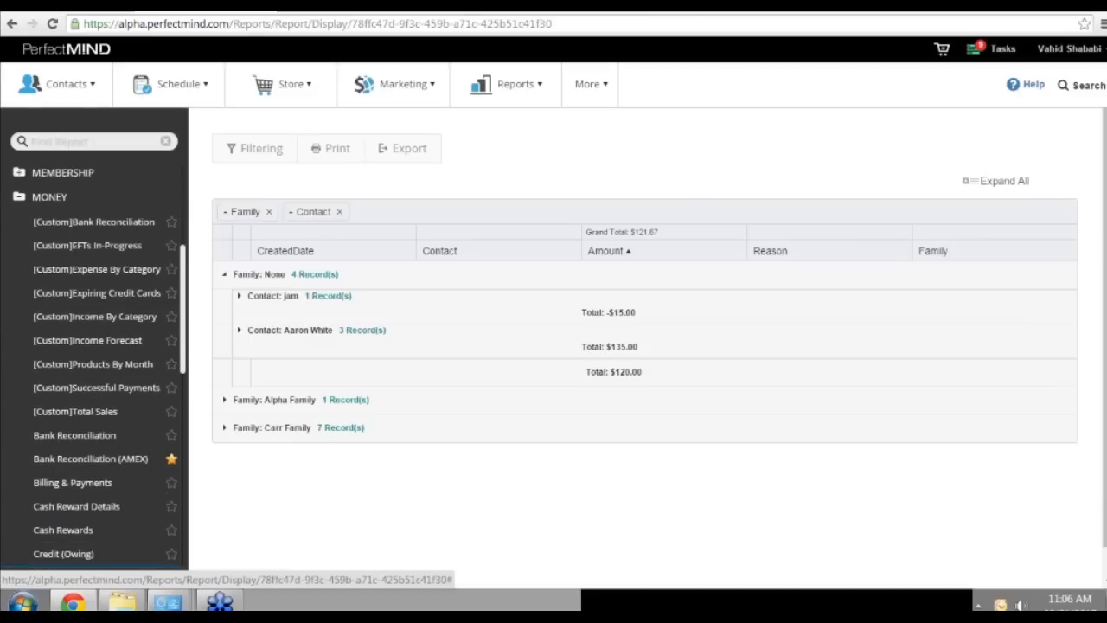
pyautogui.scroll(-2, 94, 366)
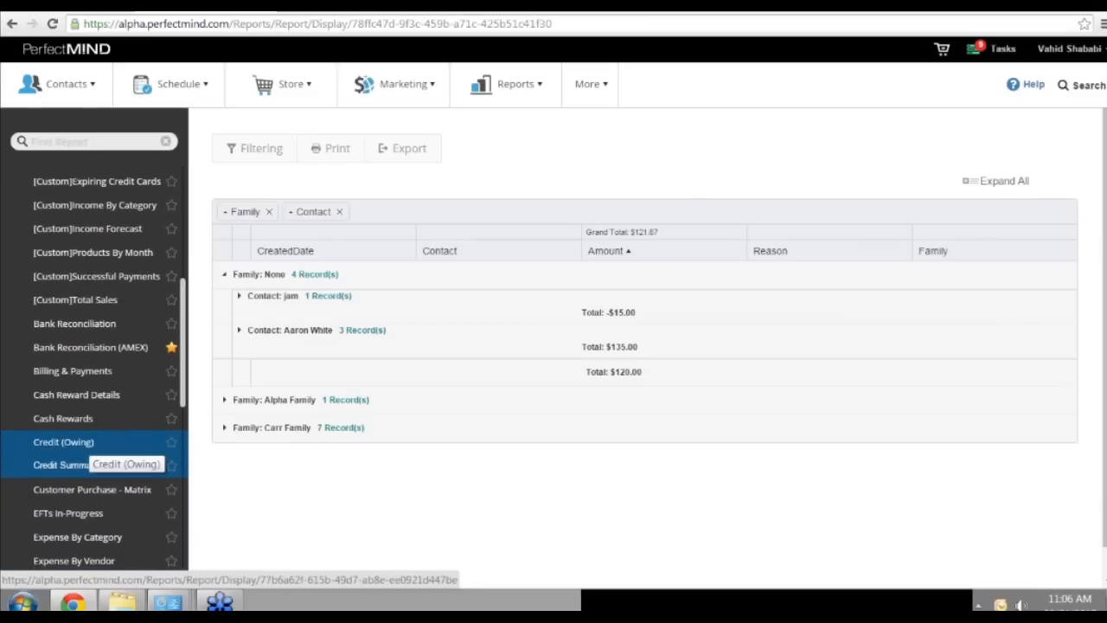
pyautogui.click(82, 443)
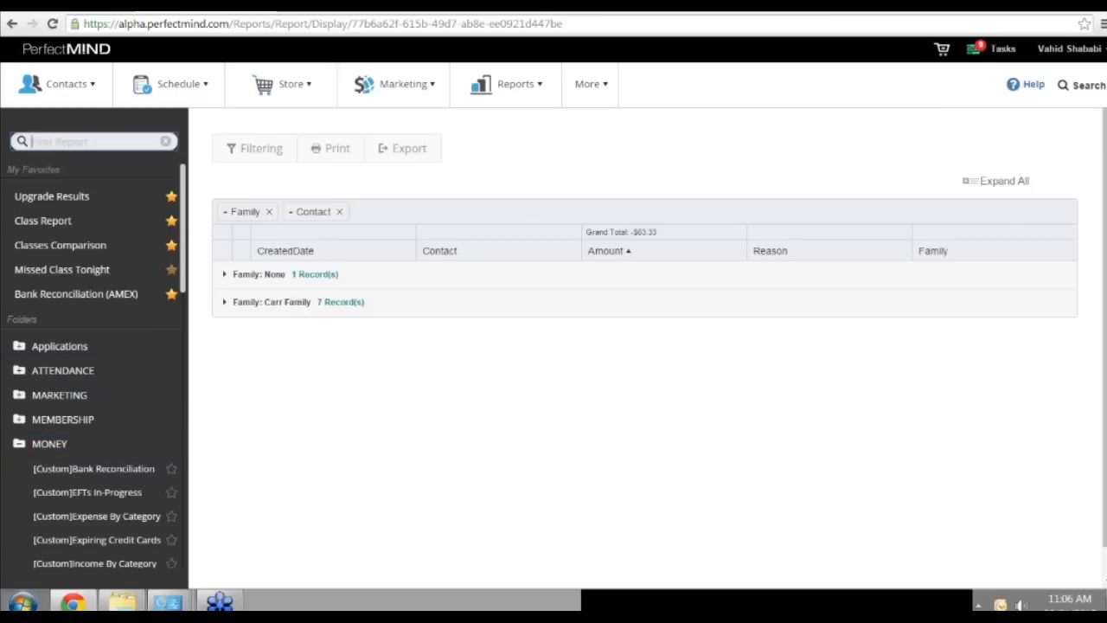
pyautogui.click(224, 302)
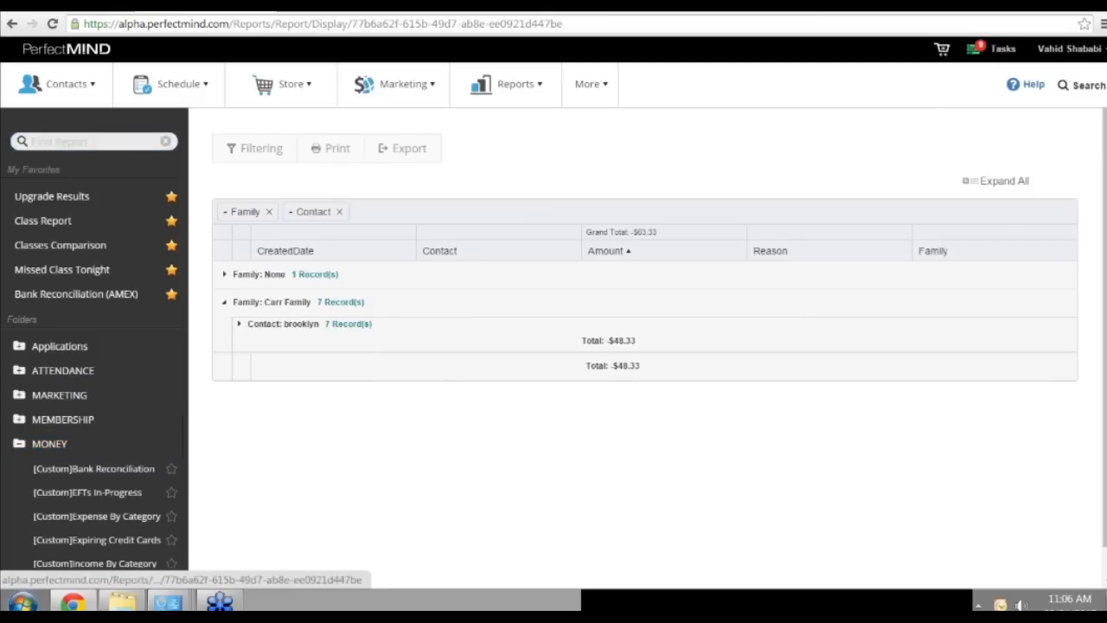
pyautogui.click(239, 324)
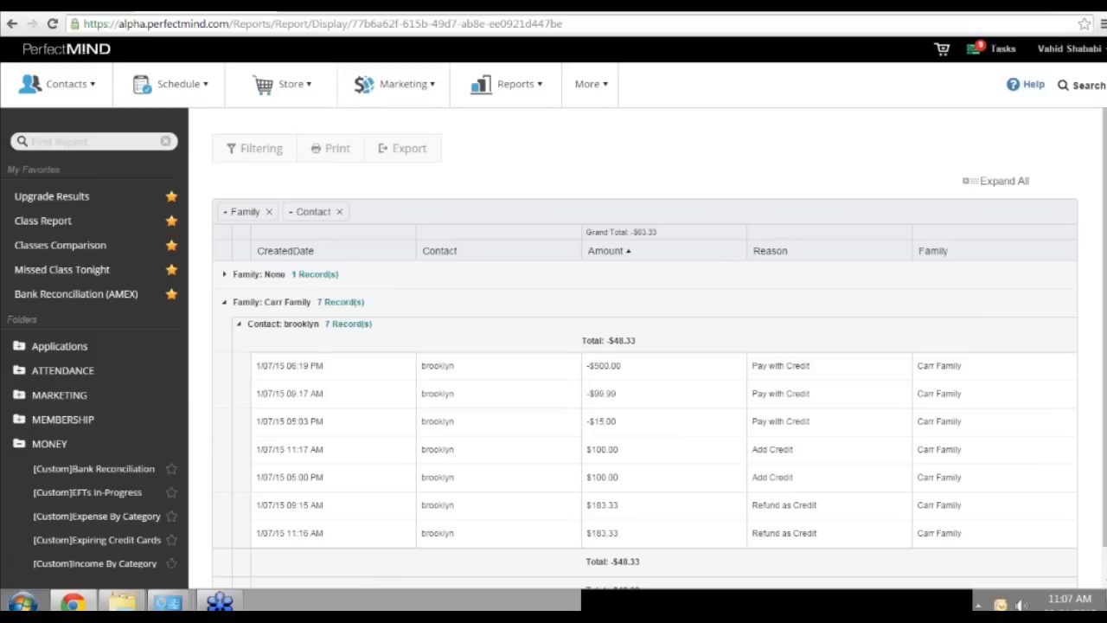
# In the Billing account credit settings, enable payment with a negative credit balance and credit for cross location usage.
pyautogui.moveTo(1084, 49)
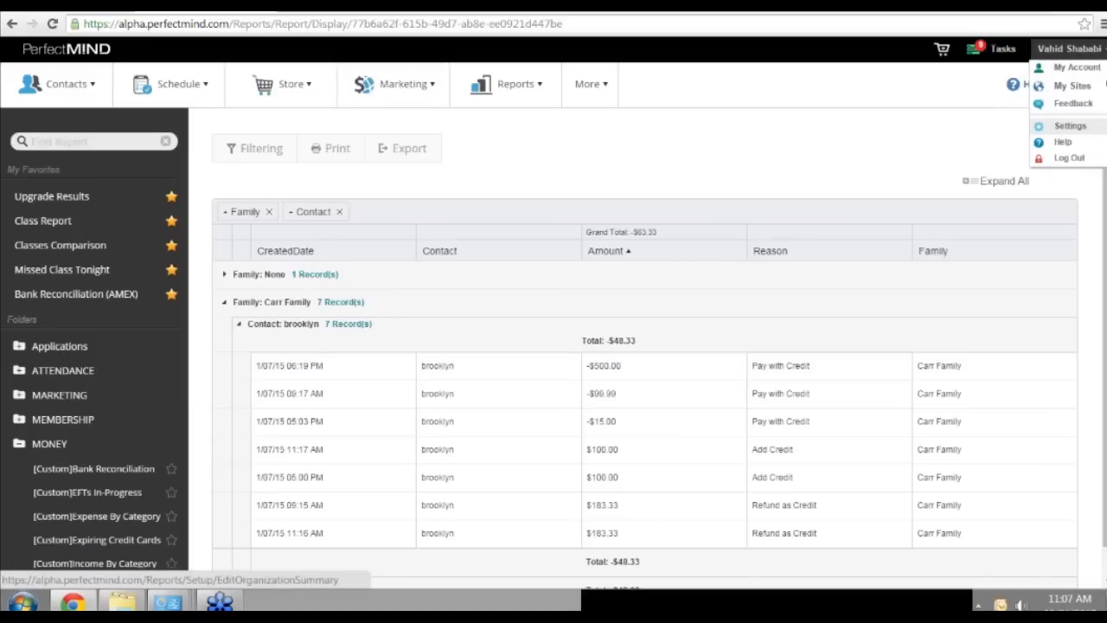
pyautogui.click(1070, 125)
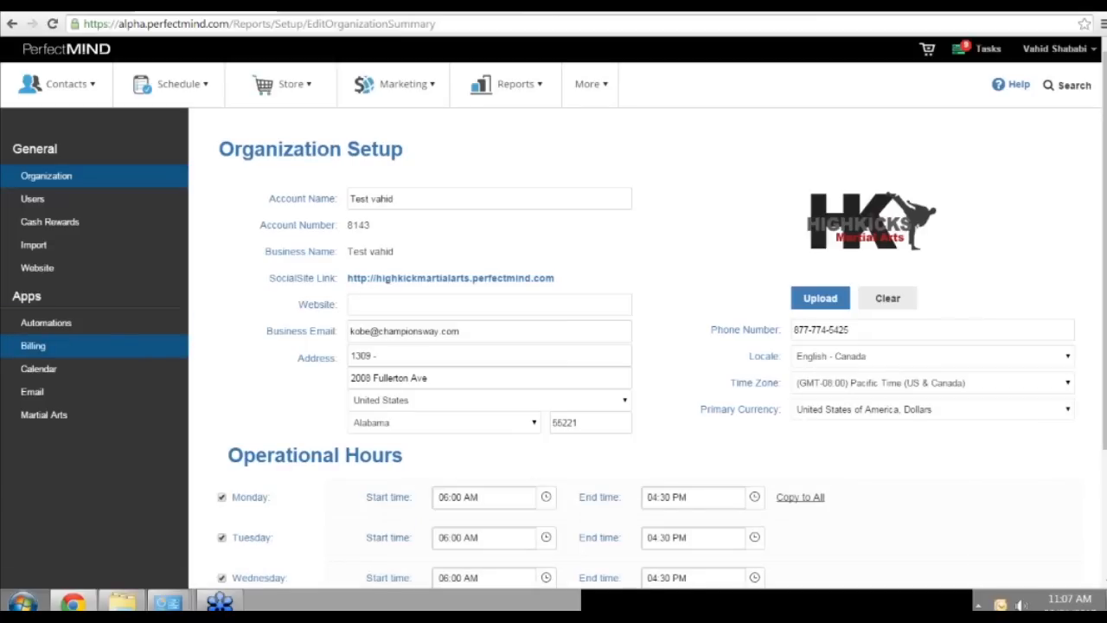
pyautogui.click(35, 345)
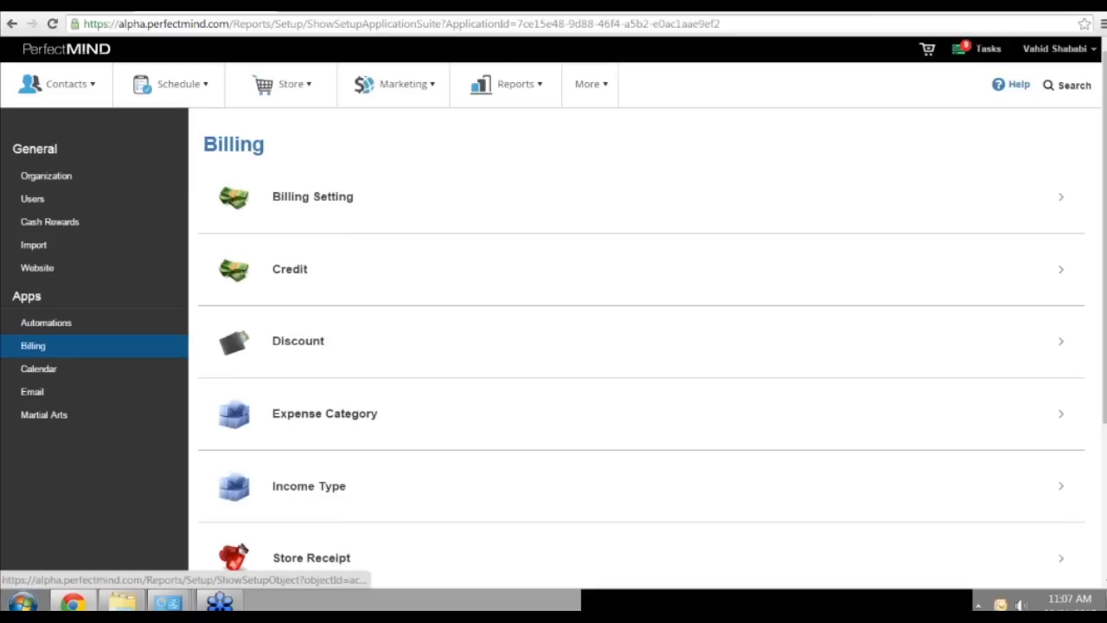
pyautogui.click(289, 269)
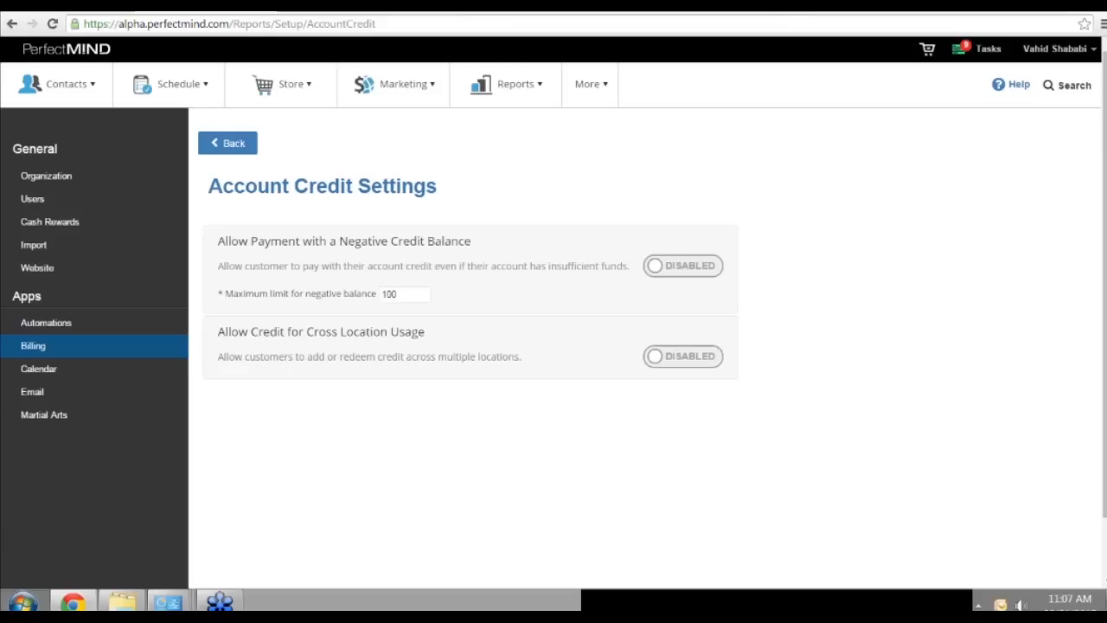
pyautogui.click(682, 266)
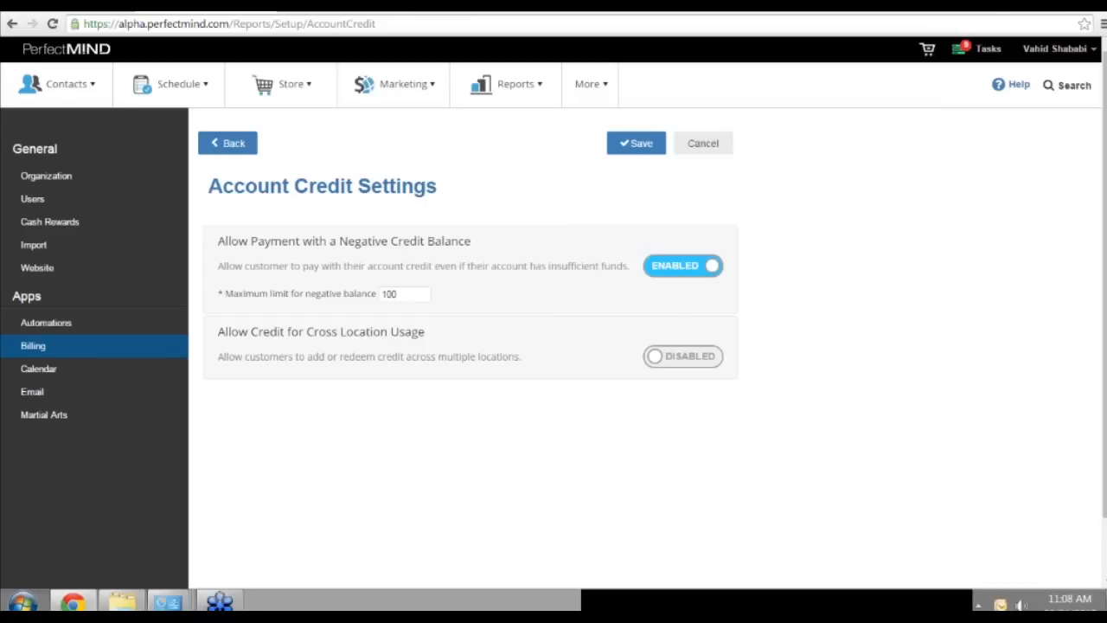
pyautogui.click(683, 355)
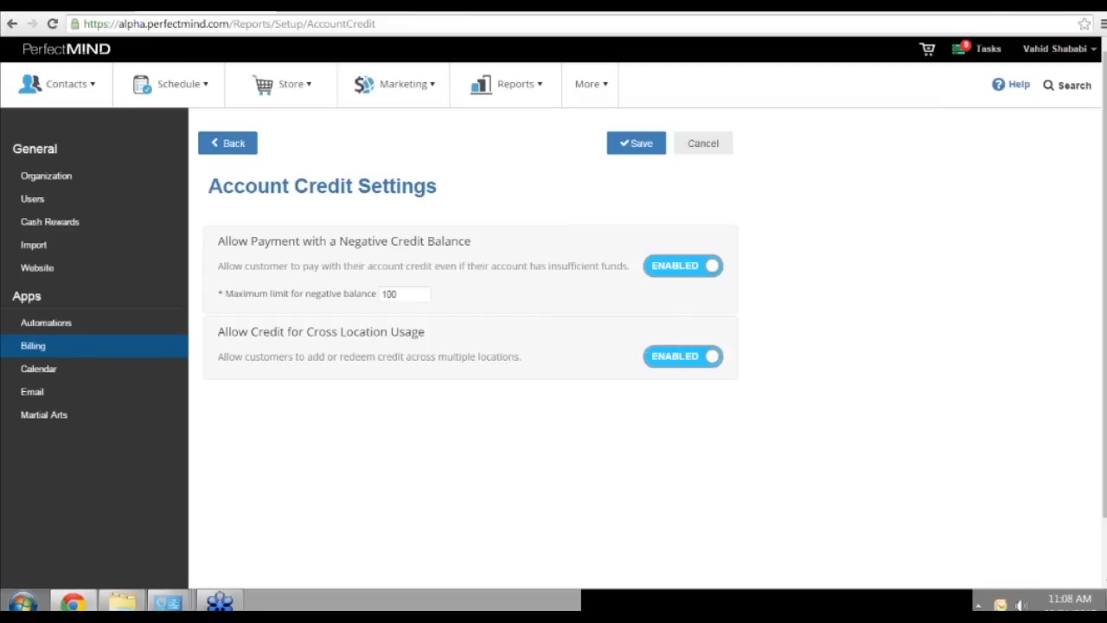